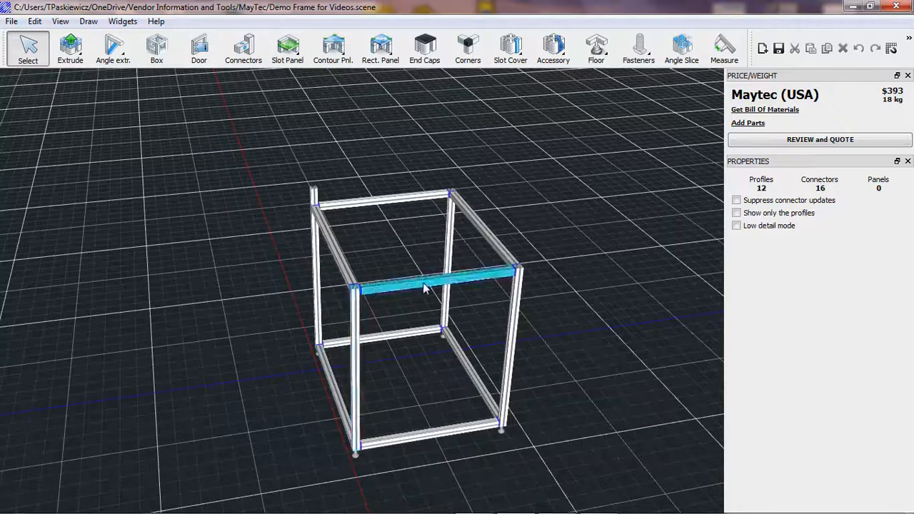
Add a Poly. 4.0 mm slot panel to the open side of the frame that includes the tall corner post.
left_click(289, 50)
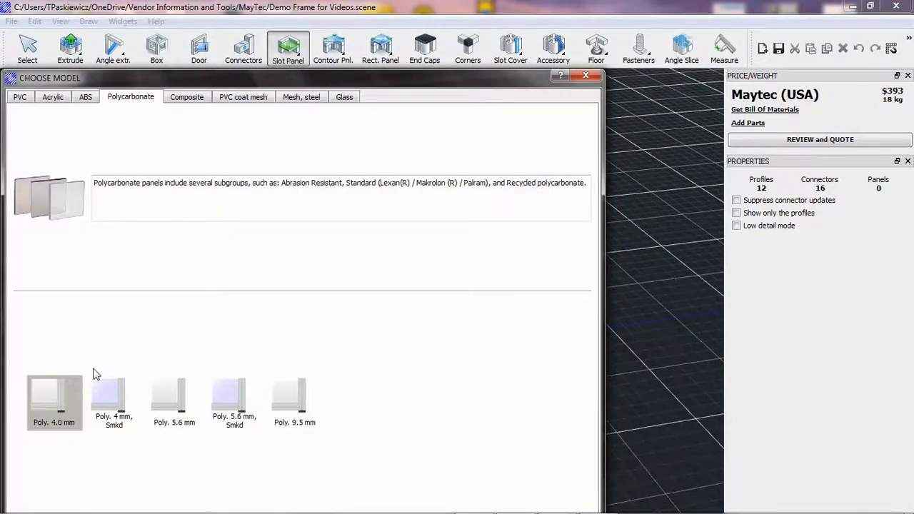
left_click(47, 393)
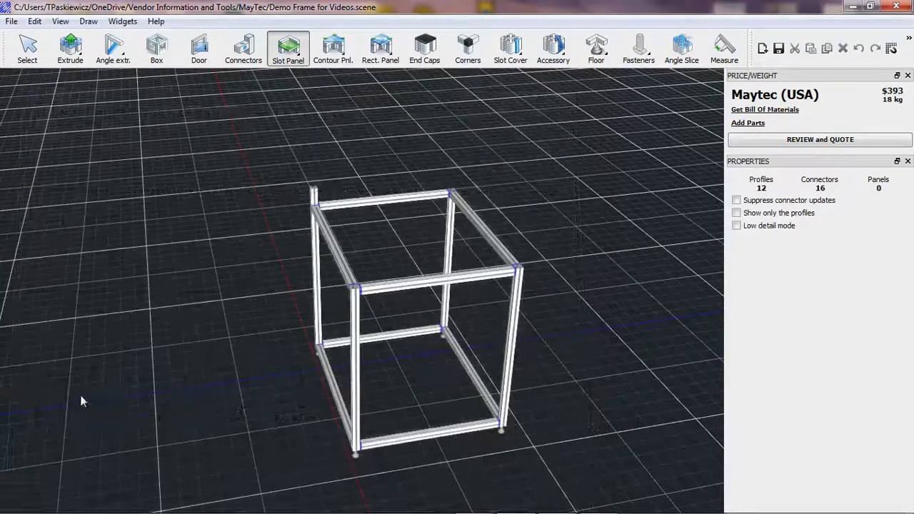
left_click(318, 322)
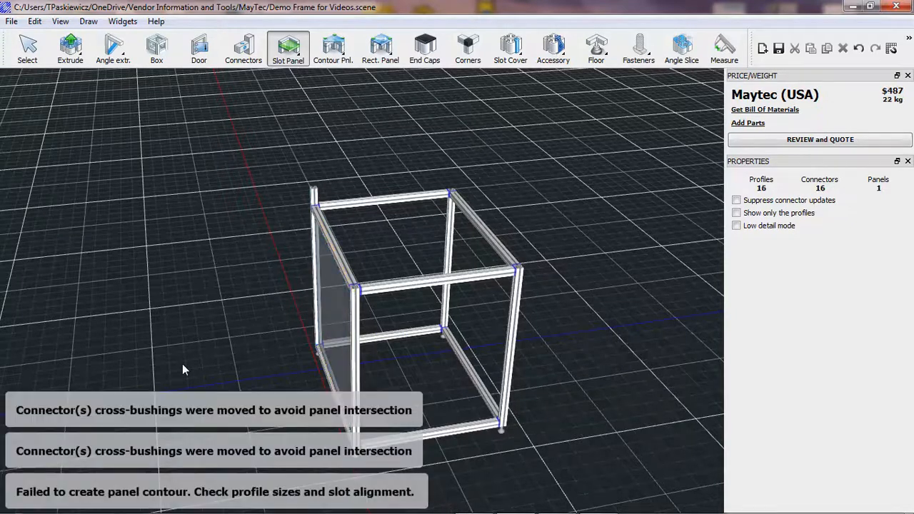
Examine the fit of the polycarbonate side panel in the profile slots from several angles.
left_click(29, 47)
middle_click_drag(279, 307, 349, 307)
scroll(484, 271, "up", 5)
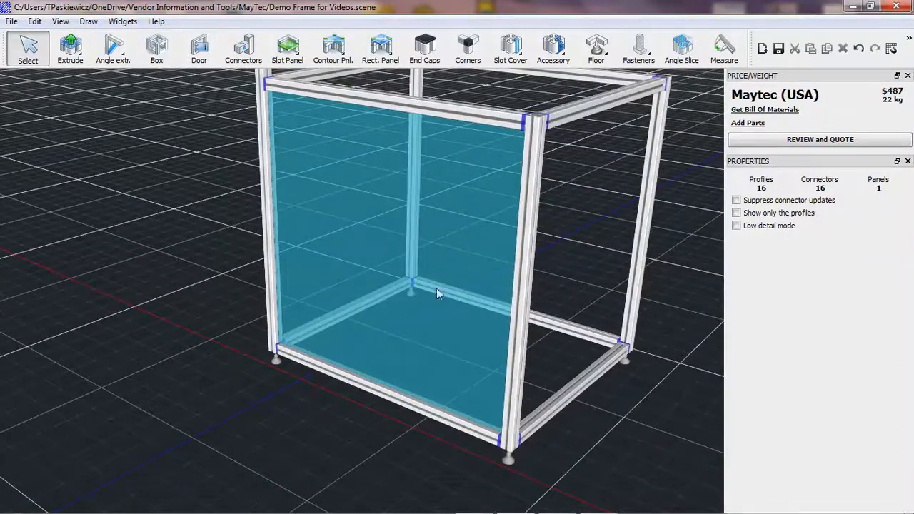
middle_click_drag(407, 310, 234, 295)
left_click(538, 83)
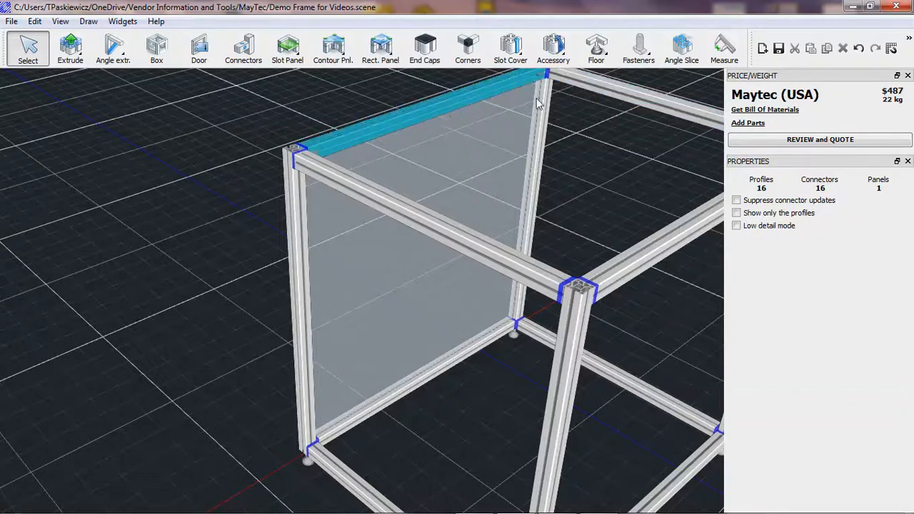
middle_click_drag(356, 404, 316, 388)
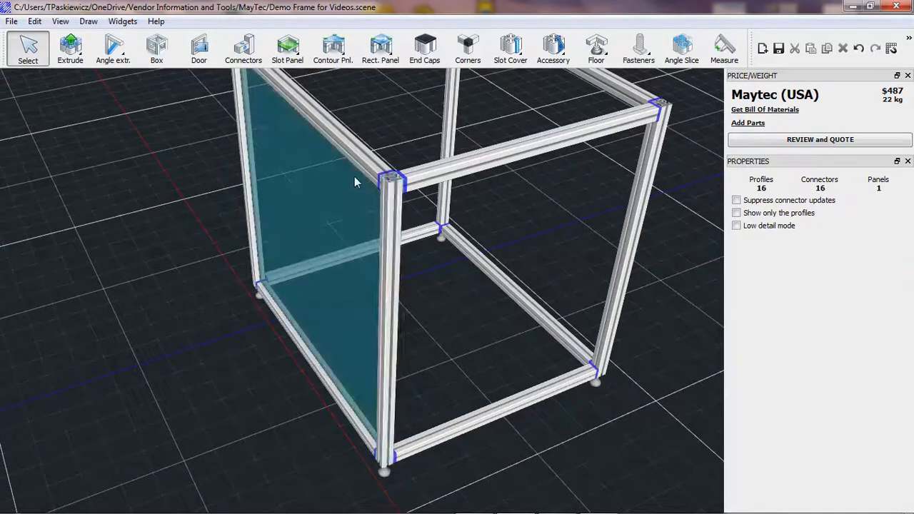
mouse_move(278, 303)
middle_mouse_down()
mouse_move(279, 265)
mouse_move(297, 273)
mouse_move(300, 290)
mouse_move(279, 291)
middle_mouse_up()
right_click(278, 291)
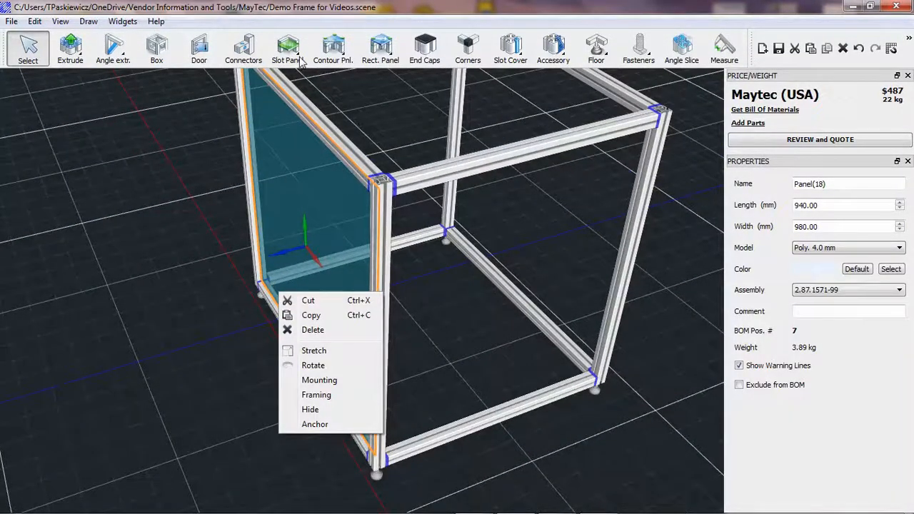
Add Poly. 4.0 mm slot panels to the frame's floor opening and to the upright end adjoining the paneled side.
left_click(292, 51)
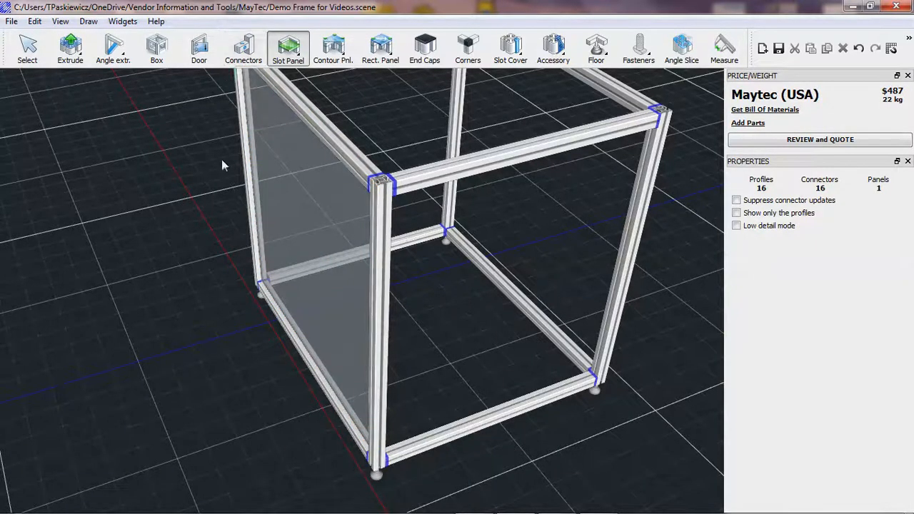
left_click(432, 238)
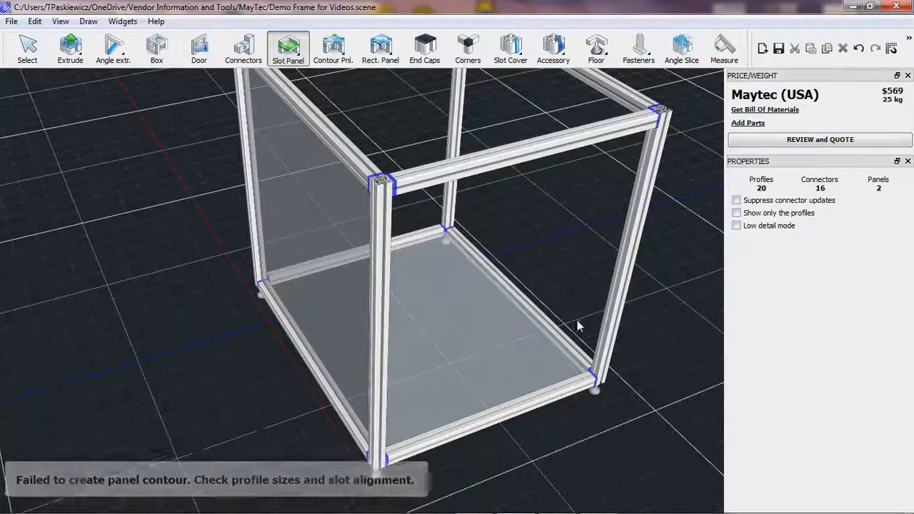
left_click(617, 305)
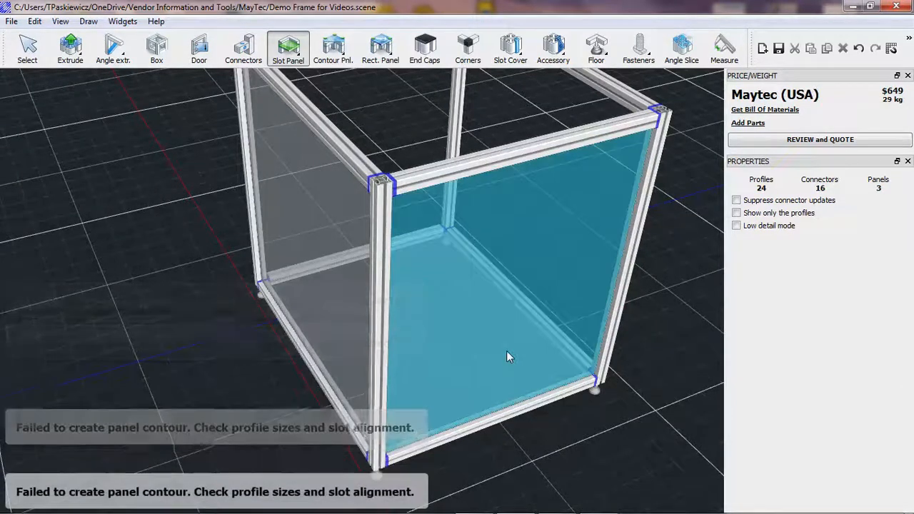
Cover the frame's outer face opposite the first slot panel with a 1000 × 1040 mm rectangular ABS 6.0 mm panel, placed corner to corner.
middle_click_drag(526, 362, 398, 348)
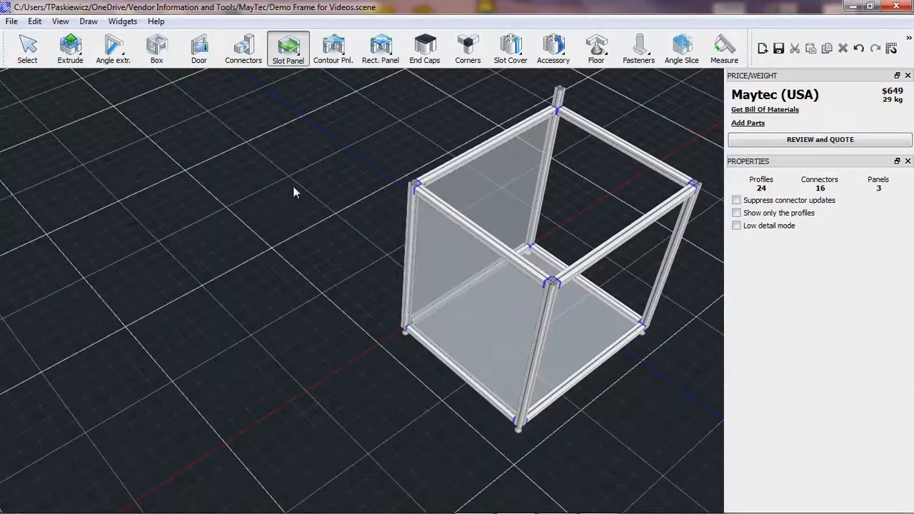
left_click(393, 61)
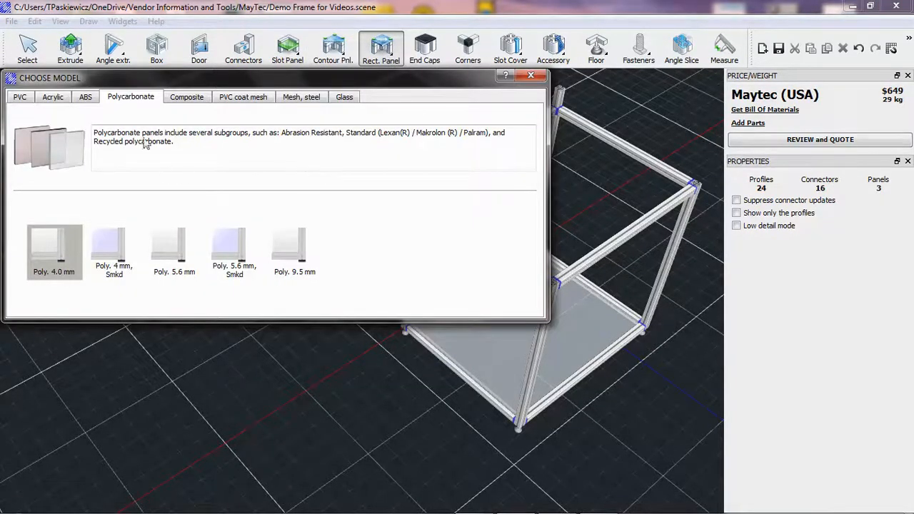
left_click(87, 100)
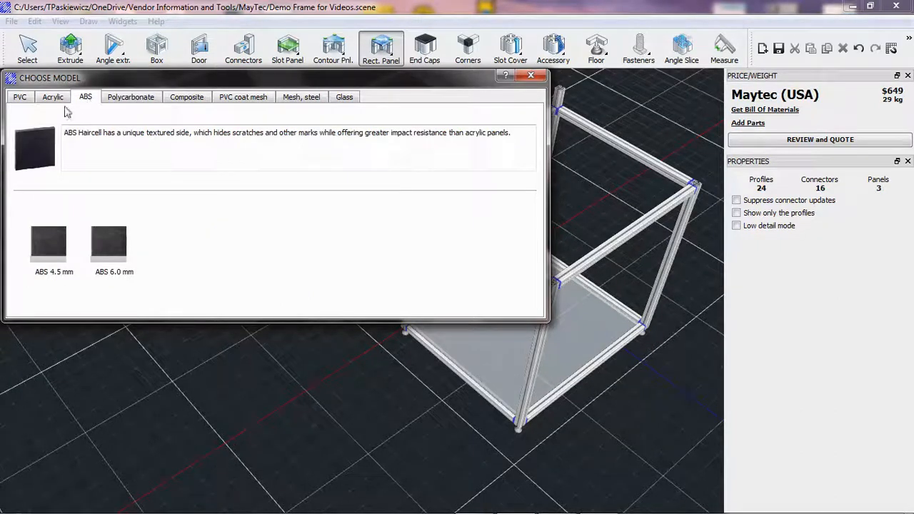
left_click(100, 246)
middle_click_drag(410, 327, 325, 366)
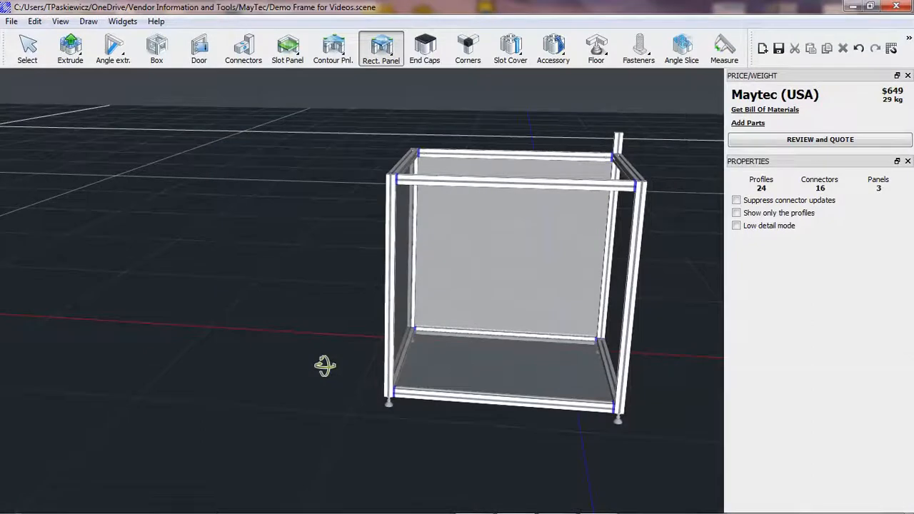
scroll(397, 182, "up", 4)
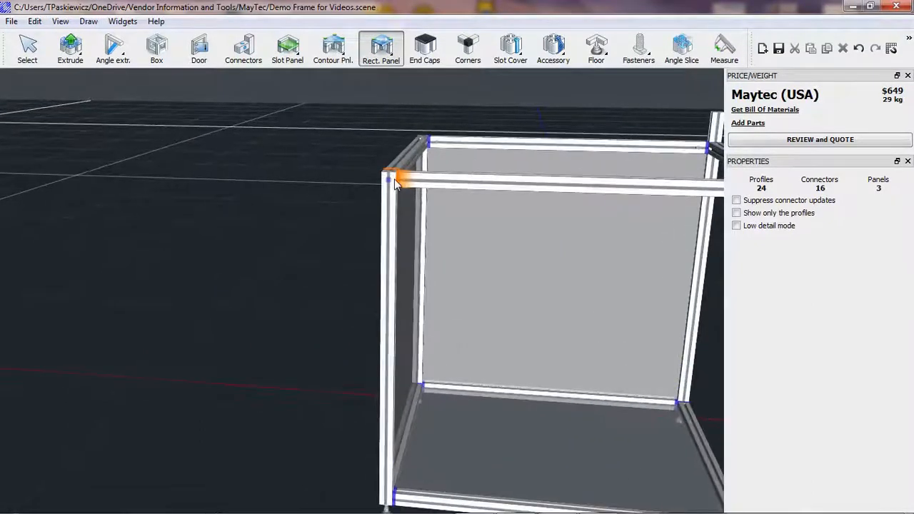
scroll(389, 181, "up", 2)
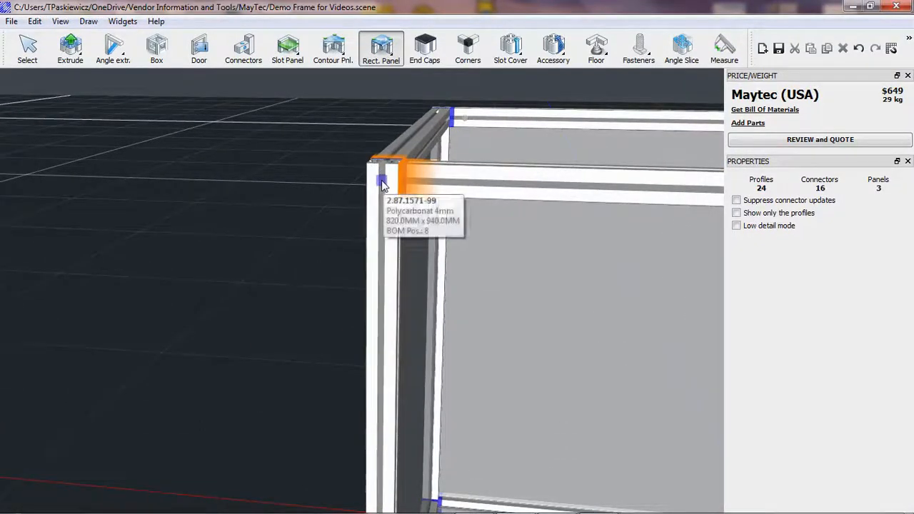
scroll(369, 187, "down", 5)
scroll(372, 187, "down", 2)
left_click(371, 187)
scroll(525, 340, "up", 1)
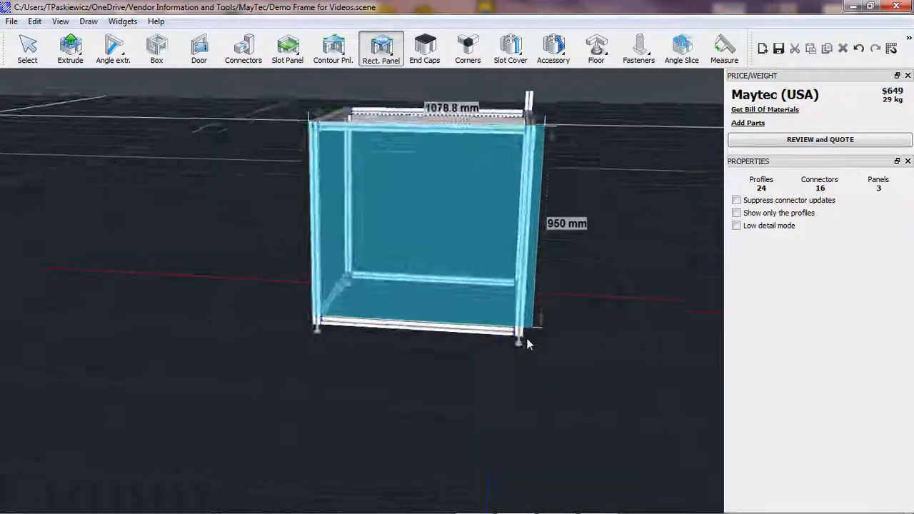
scroll(526, 341, "up", 4)
left_click(526, 341)
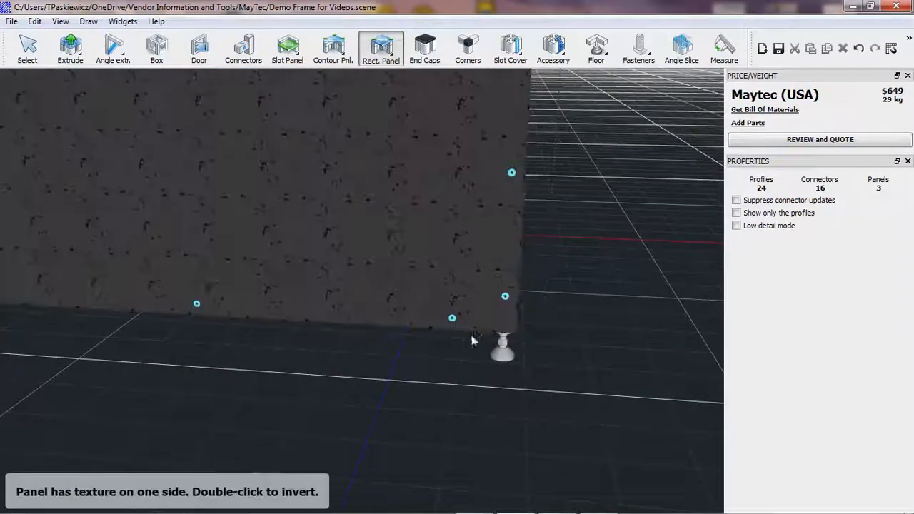
Examine the textured outer face and the back side of the ABS panel.
middle_click_drag(432, 363, 478, 324)
scroll(489, 315, "down", 4)
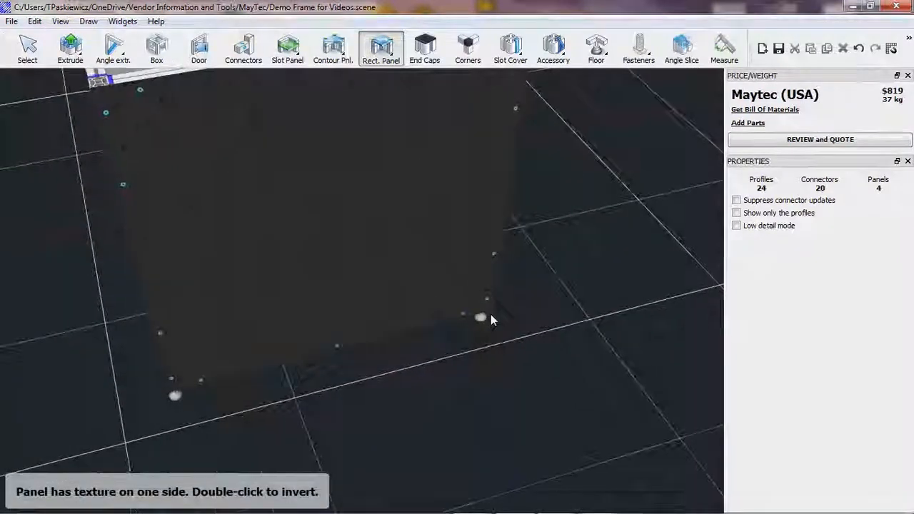
scroll(490, 317, "down", 3)
left_click(30, 50)
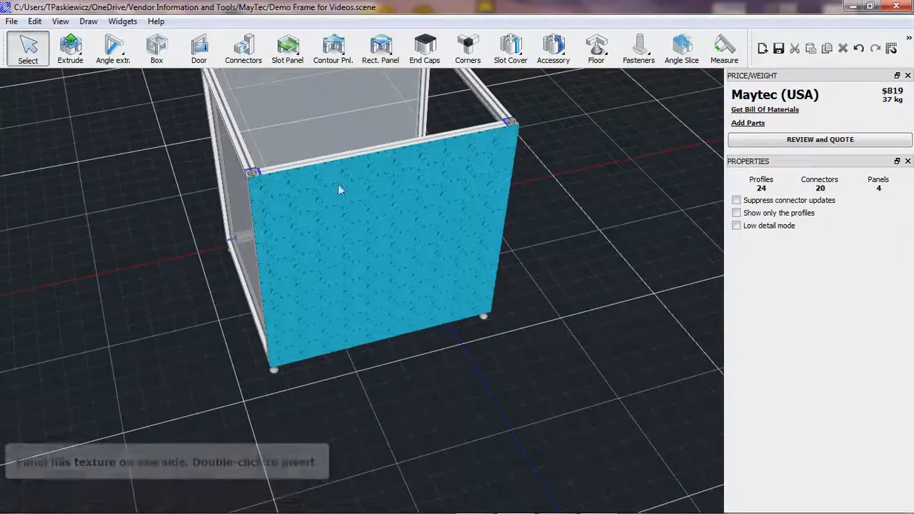
mouse_move(380, 180)
middle_mouse_down()
mouse_move(285, 265)
mouse_move(177, 293)
mouse_move(197, 292)
middle_mouse_up()
scroll(401, 240, "up", 4)
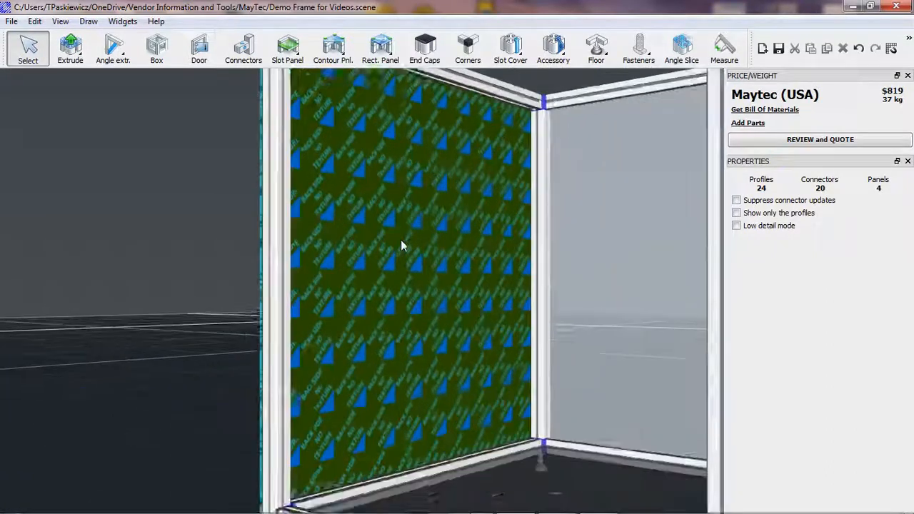
middle_click_drag(403, 321, 476, 264)
Set the ABS panel's mounting to button head screws with drop-in T-nuts.
left_click(476, 263)
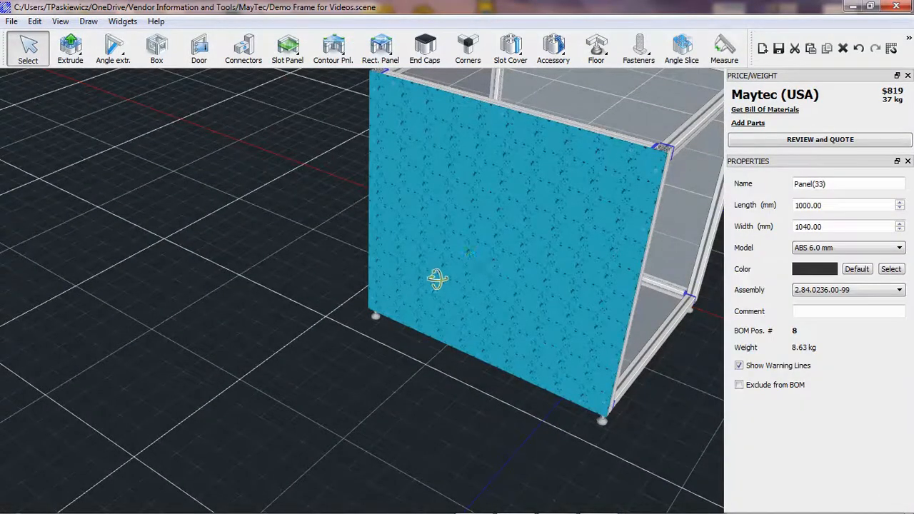
right_click(477, 264)
left_click(524, 381)
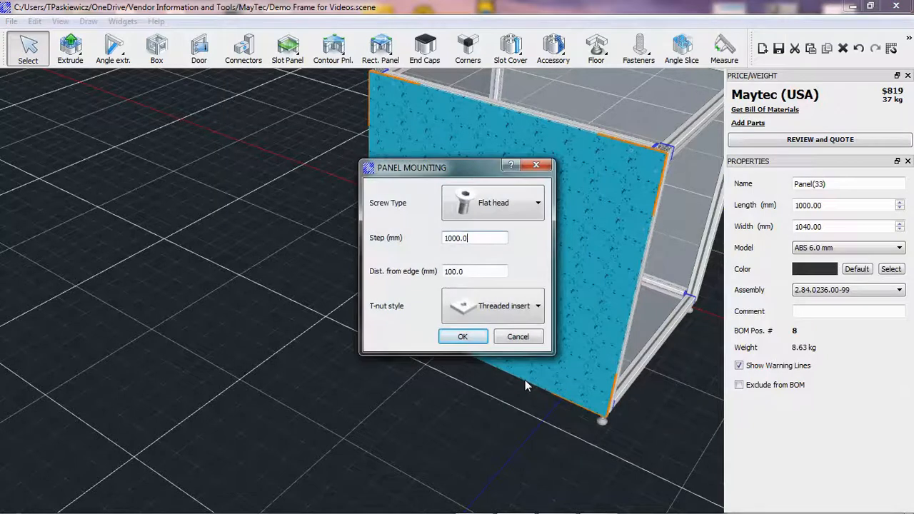
left_click(525, 208)
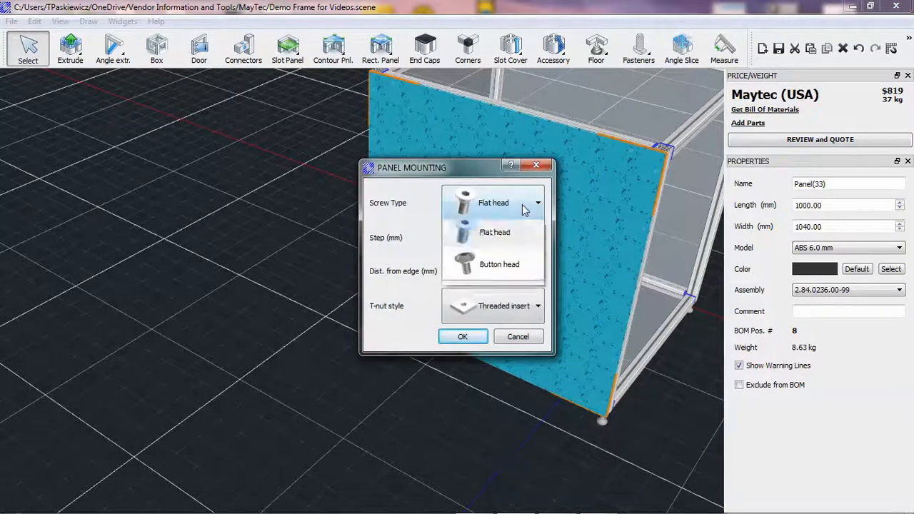
left_click(498, 265)
left_click(502, 300)
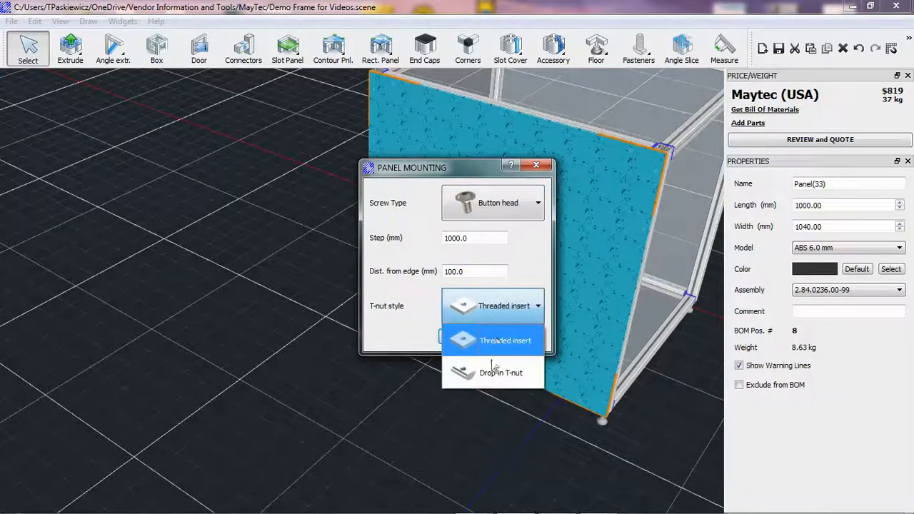
left_click(492, 375)
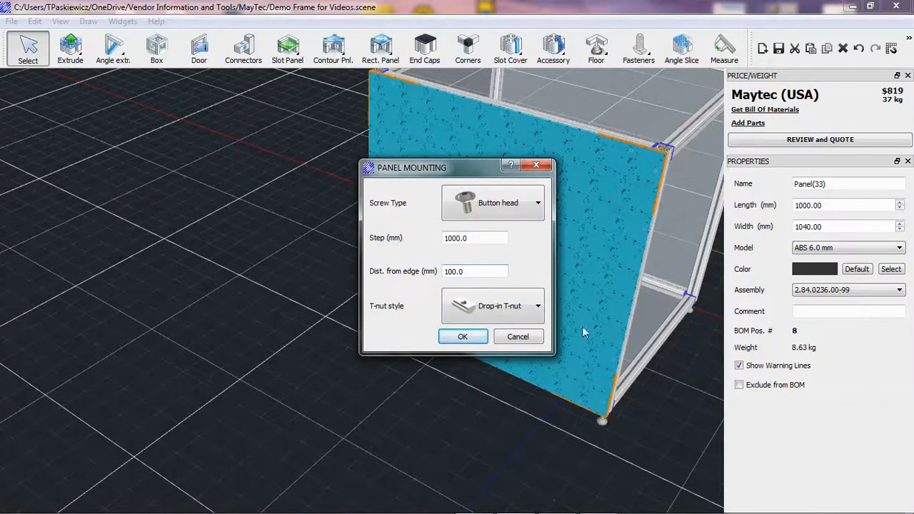
left_click(459, 339)
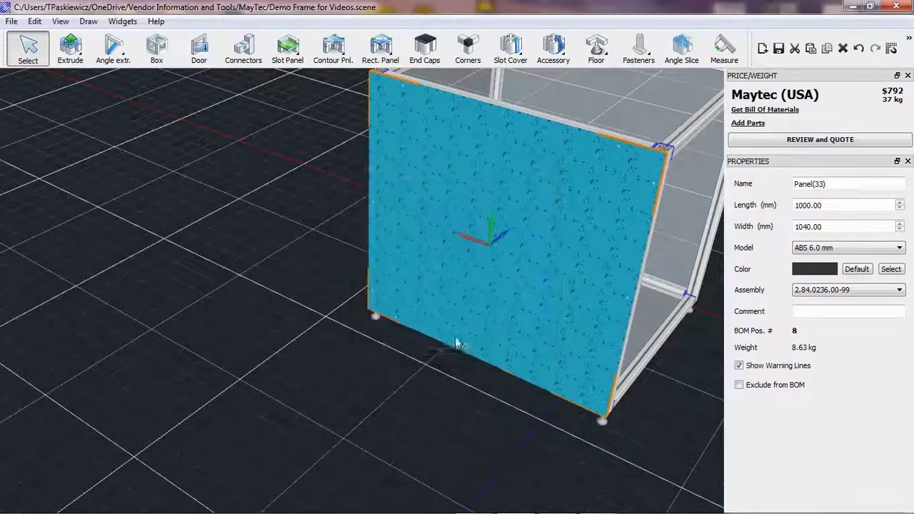
left_click(495, 394)
Mount the upright polycarbonate panel adjoining the ABS panel with block E3, M4, grey mounting blocks.
scroll(635, 164, "up", 3)
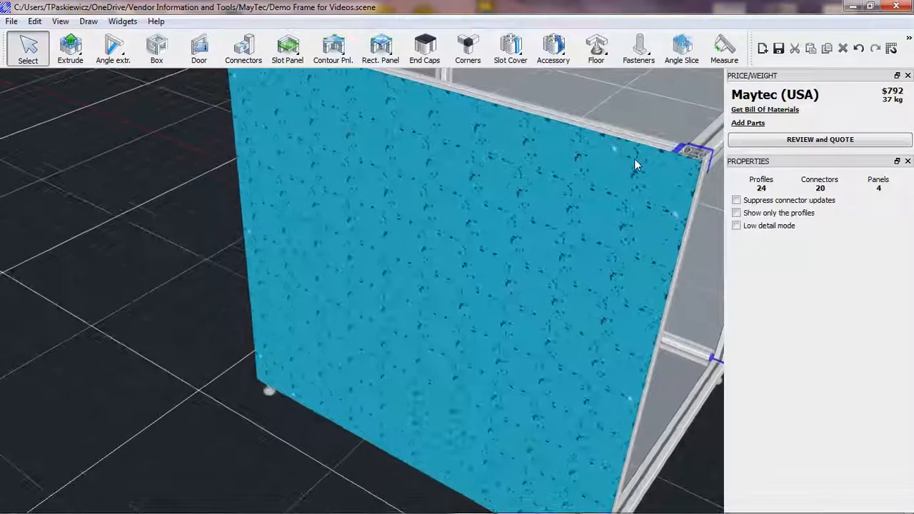
middle_click_drag(607, 223, 610, 224)
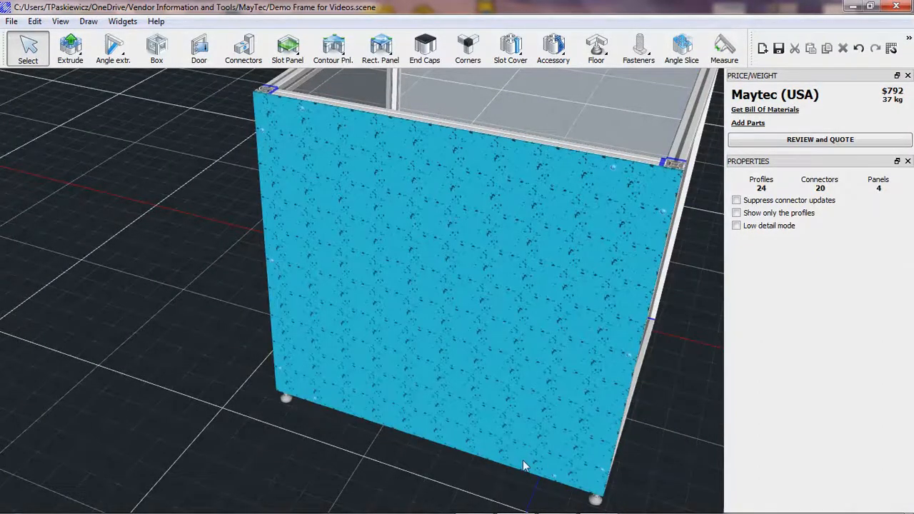
middle_click_drag(525, 303, 498, 289)
scroll(501, 279, "down", 5)
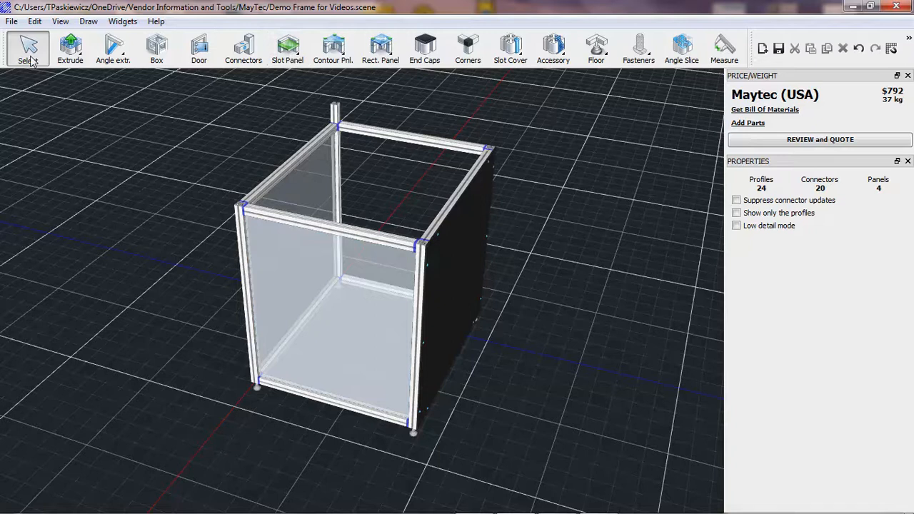
left_click(327, 328)
right_click(327, 329)
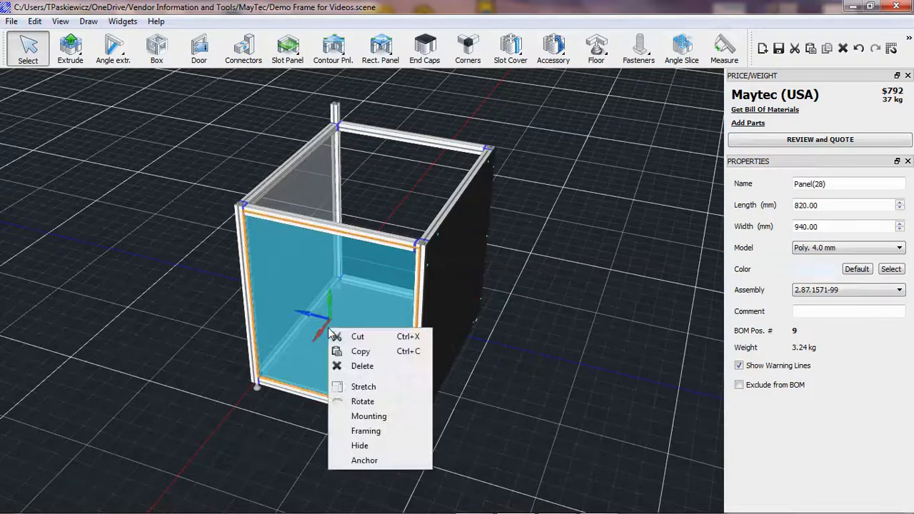
left_click(376, 417)
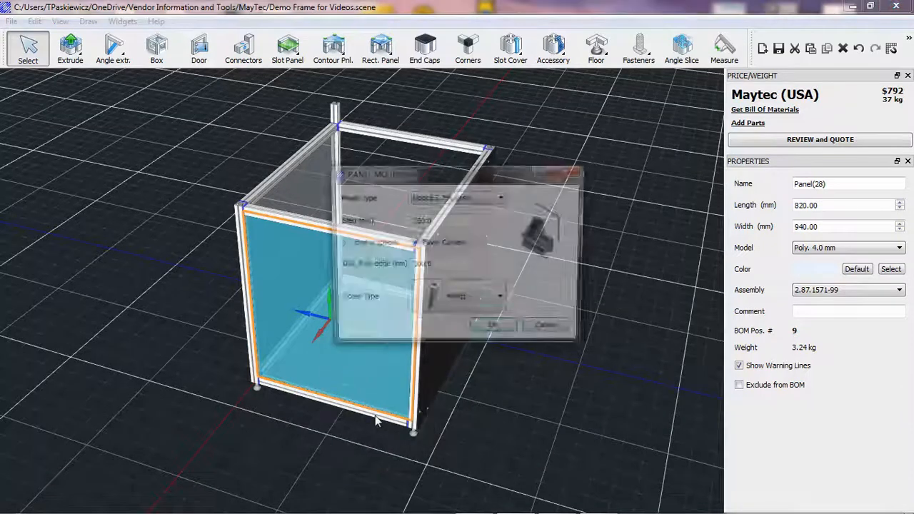
left_click(481, 201)
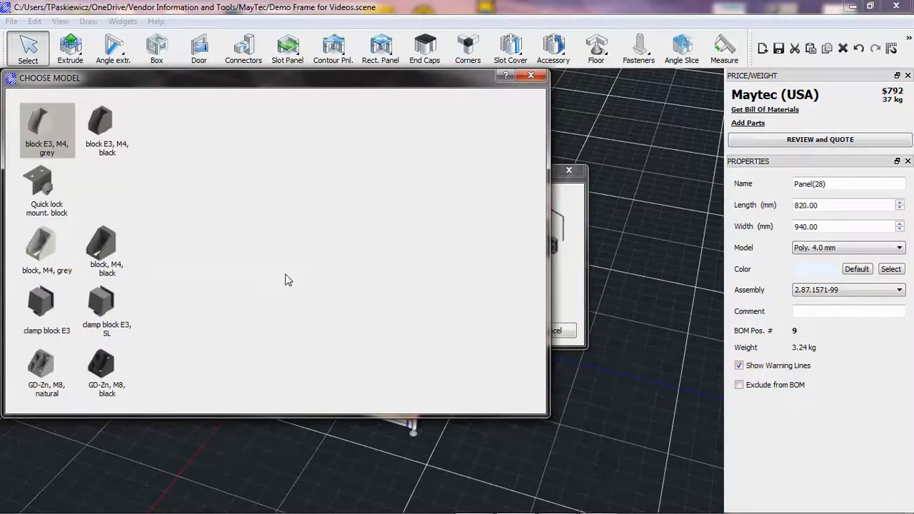
left_click(42, 122)
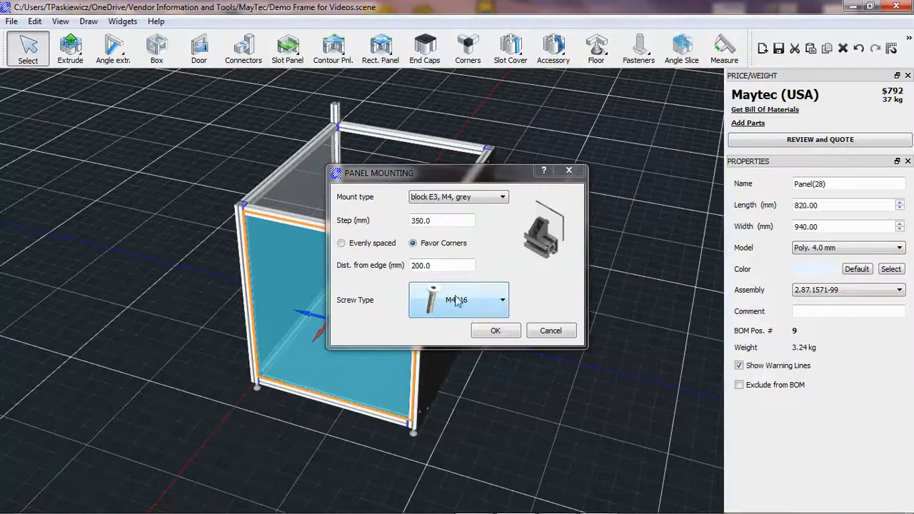
left_click(495, 331)
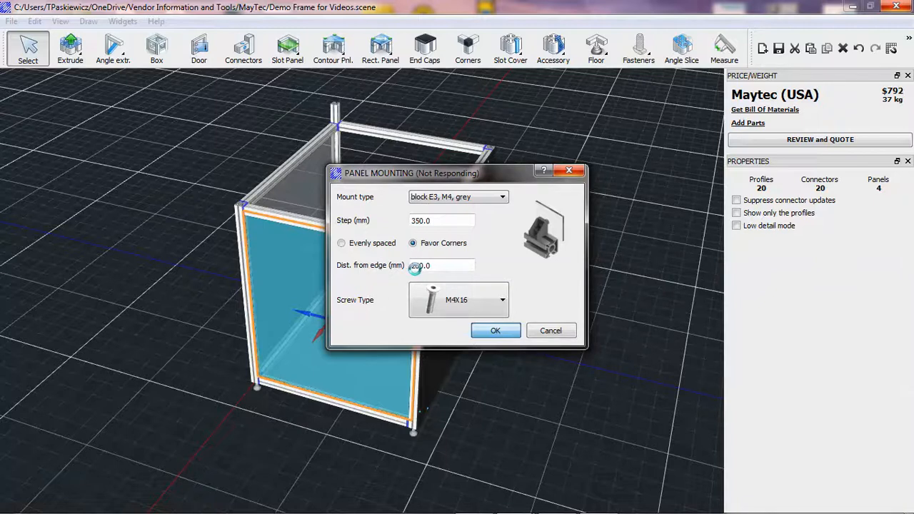
Examine the polycarbonate panel's block mounting and the frame's open top side.
scroll(264, 247, "up", 6)
middle_click_drag(372, 324, 405, 221)
scroll(462, 237, "up", 5)
mouse_move(462, 239)
middle_mouse_down()
mouse_move(400, 241)
mouse_move(435, 221)
mouse_move(448, 234)
mouse_move(441, 254)
mouse_move(463, 255)
middle_mouse_up()
scroll(463, 254, "down", 6)
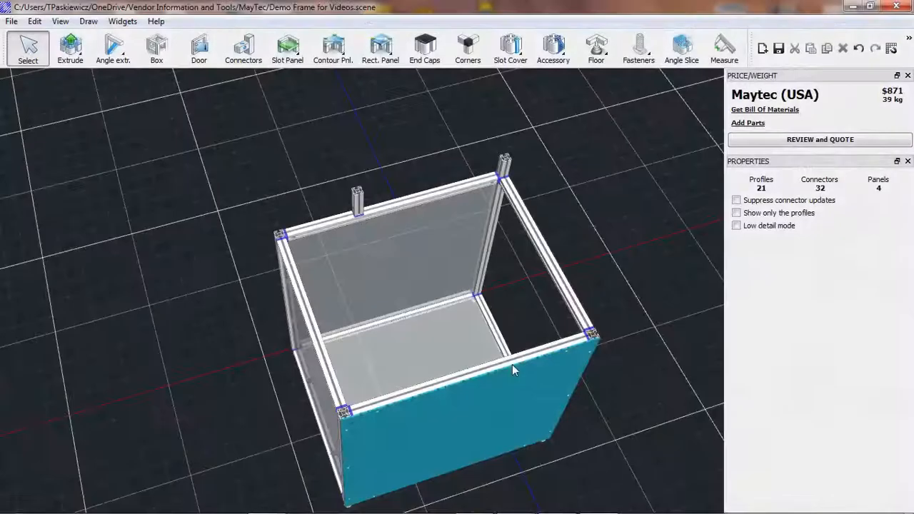
left_click(512, 364)
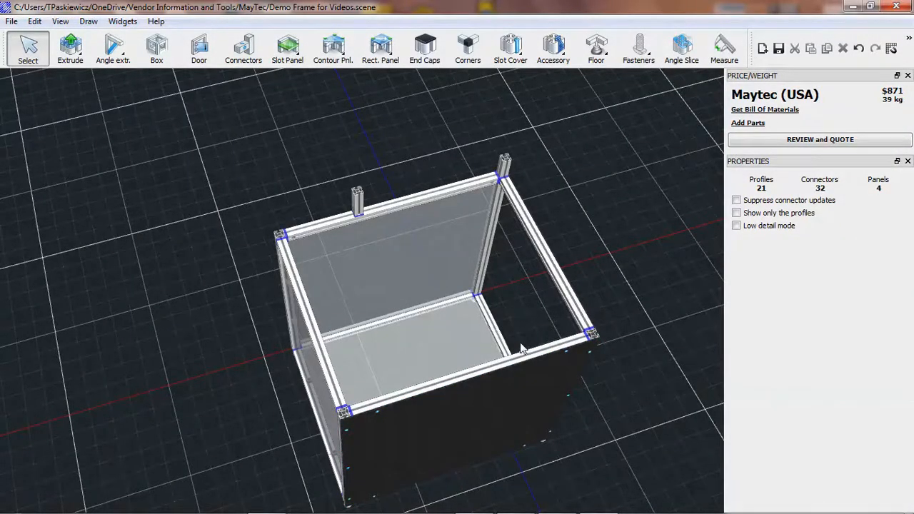
Start an ABS 6.0 mm contour panel over the frame's top and outline a 40 × 40 mm notch around the first protruding corner post.
left_click(344, 61)
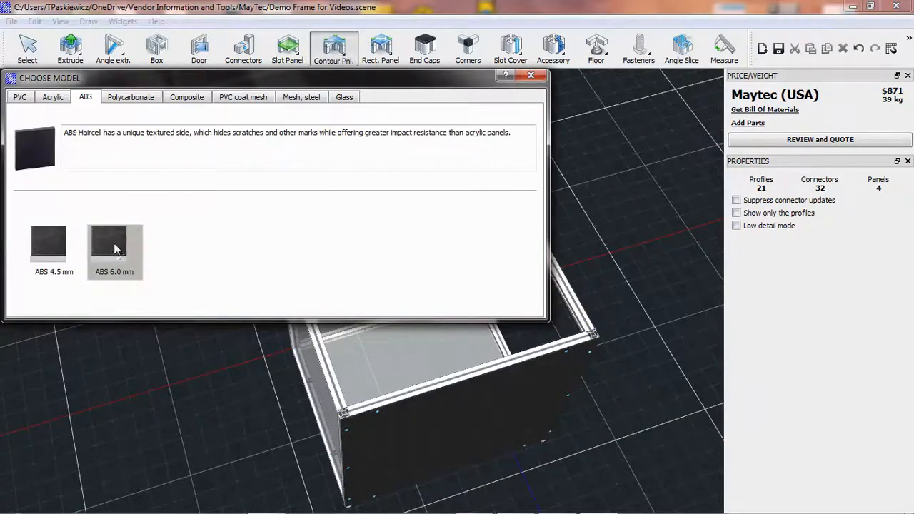
left_click(114, 249)
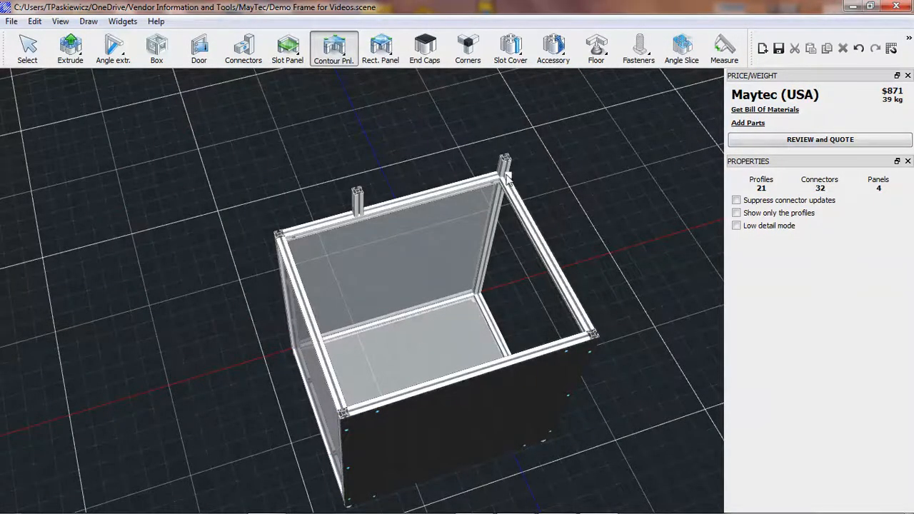
scroll(507, 180, "up", 3)
scroll(507, 180, "up", 5)
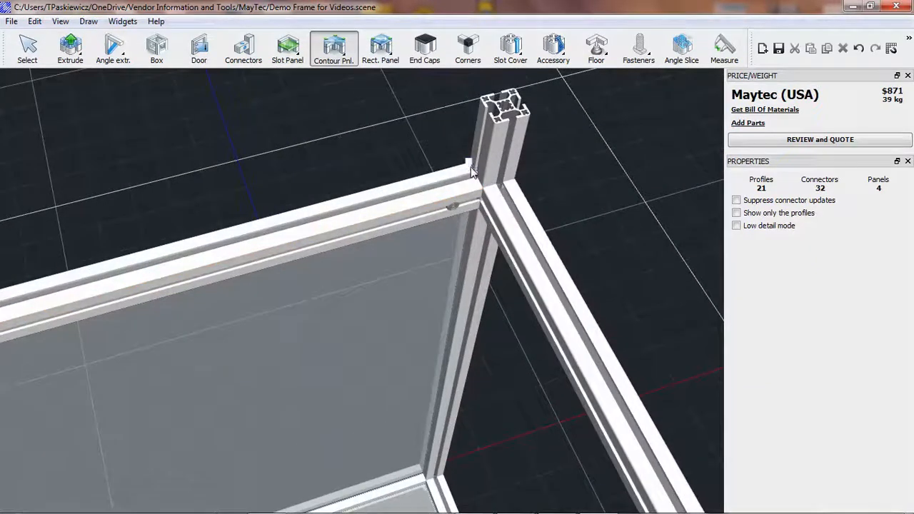
middle_click_drag(469, 158, 464, 121)
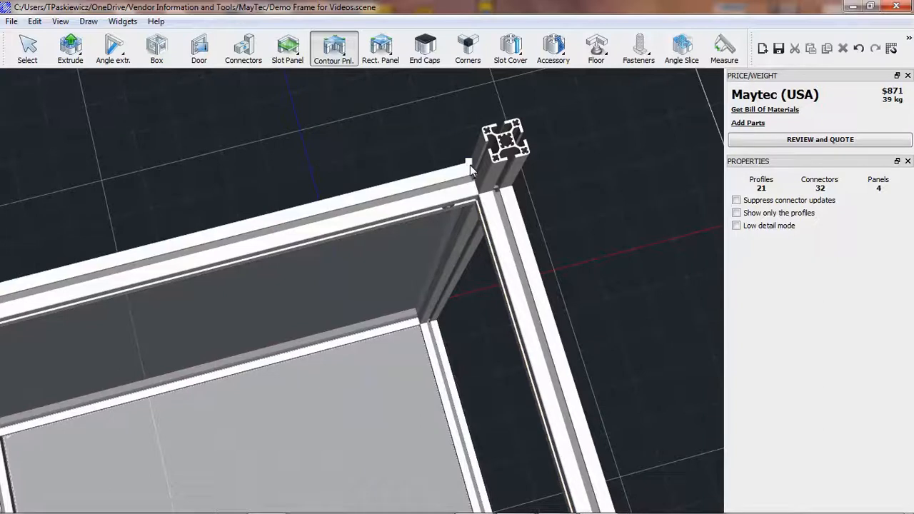
left_click(479, 196)
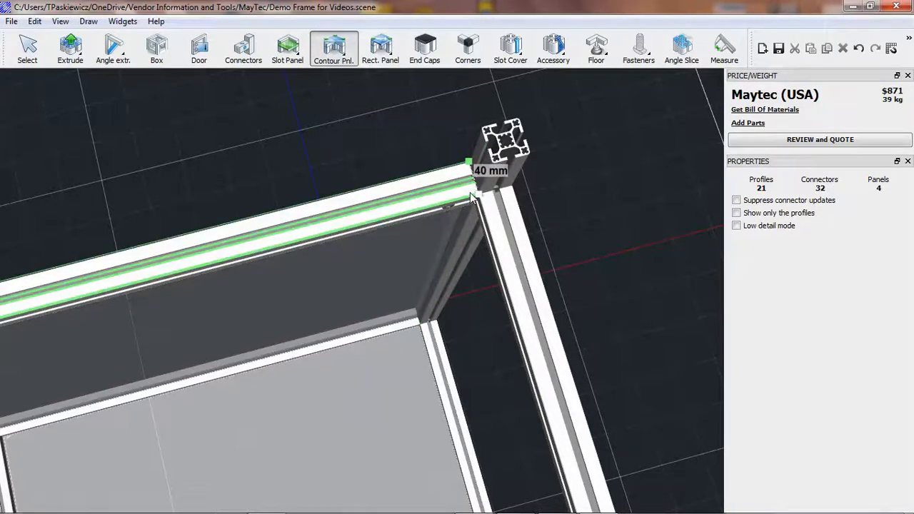
left_click(477, 196)
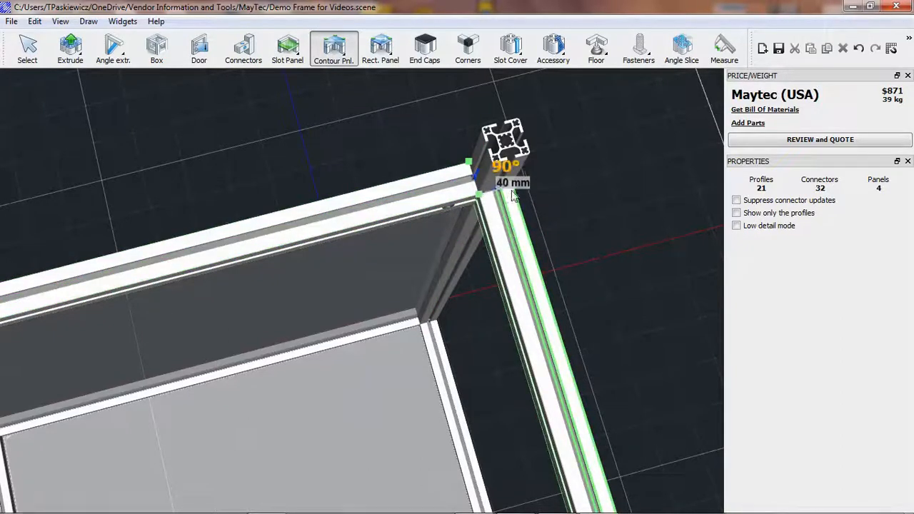
left_click(514, 194)
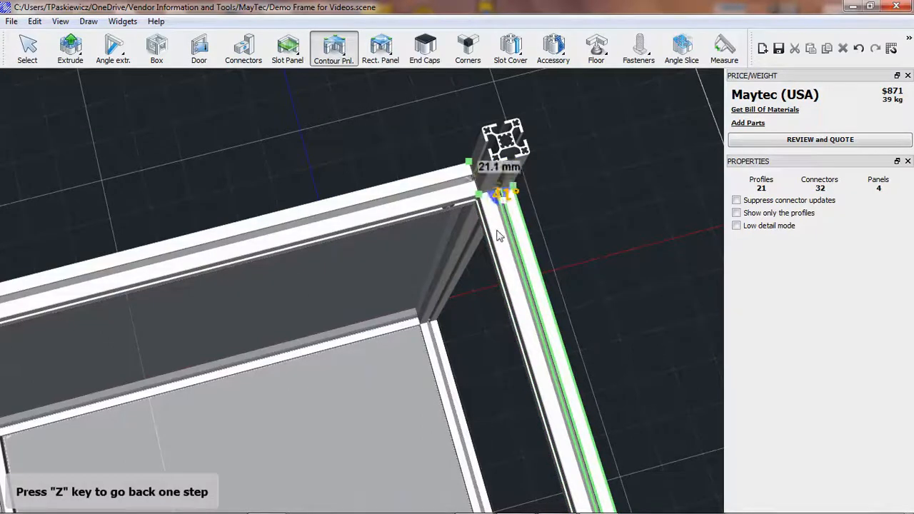
Carry the contour around the three remaining outer top corners, with an 840 mm edge from the notch and an 880 mm edge on the opposite end.
scroll(499, 236, "down", 5)
middle_click_drag(501, 314, 499, 429)
scroll(509, 431, "up", 5)
scroll(508, 426, "up", 6)
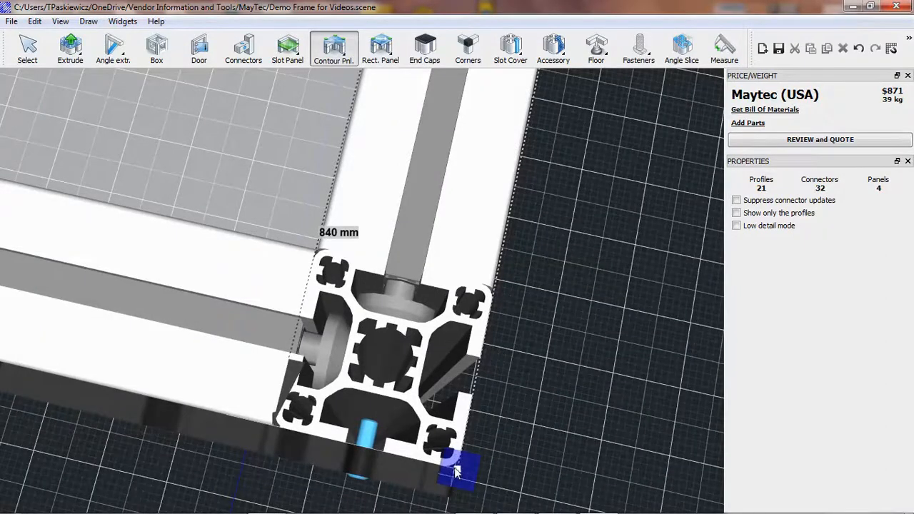
left_click(453, 468)
scroll(511, 432, "down", 8)
scroll(304, 396, "up", 6)
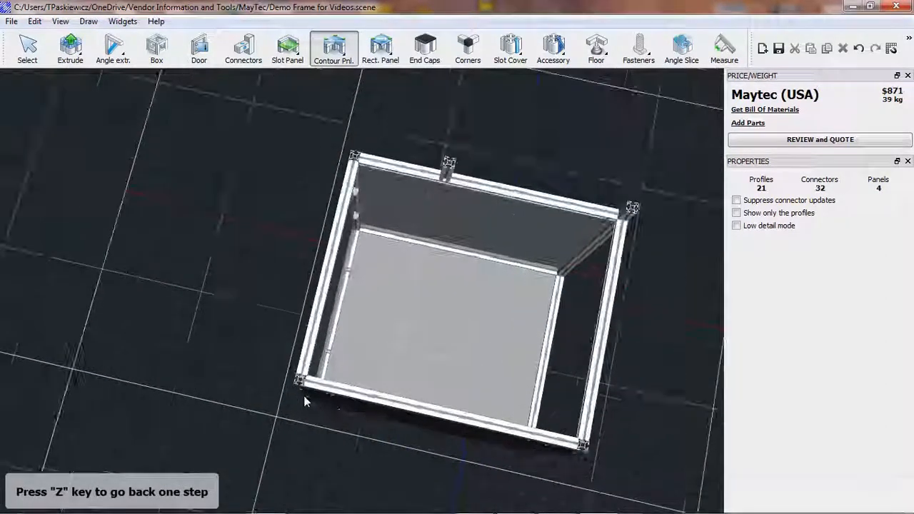
left_click(289, 365)
scroll(289, 369, "down", 6)
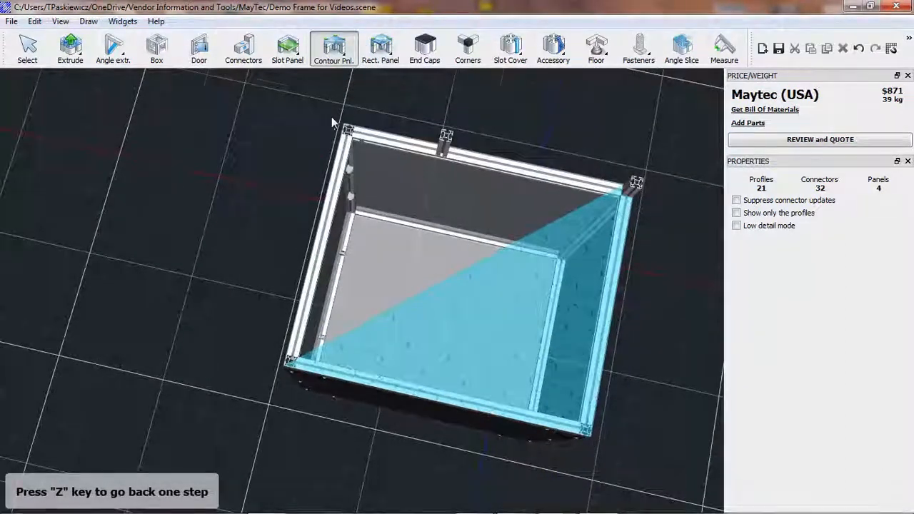
scroll(348, 130, "up", 7)
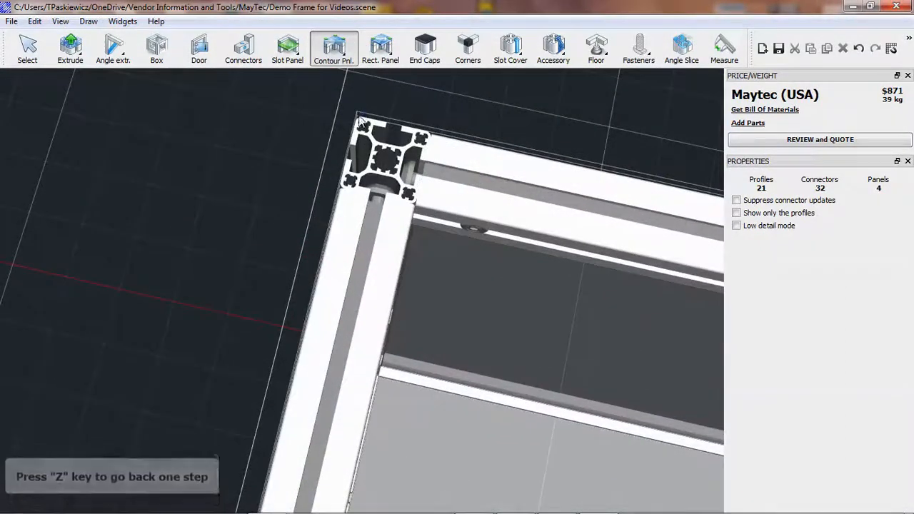
left_click(359, 122)
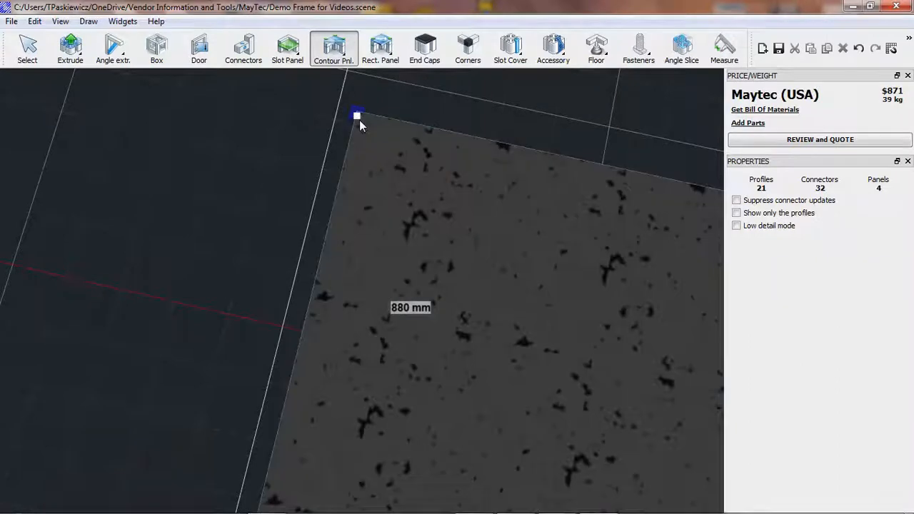
Outline a 40 × 40 mm notch around the second protruding post, 340 mm from the last corner along the top edge.
scroll(390, 169, "down", 3)
middle_click_drag(391, 163, 500, 218)
scroll(500, 219, "down", 4)
scroll(571, 143, "up", 5)
scroll(464, 203, "up", 1)
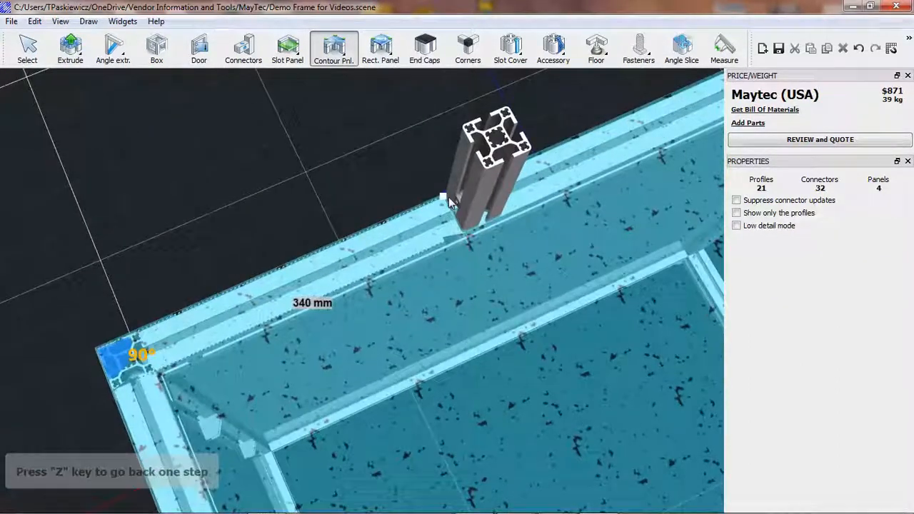
scroll(451, 199, "down", 2)
left_click(443, 201)
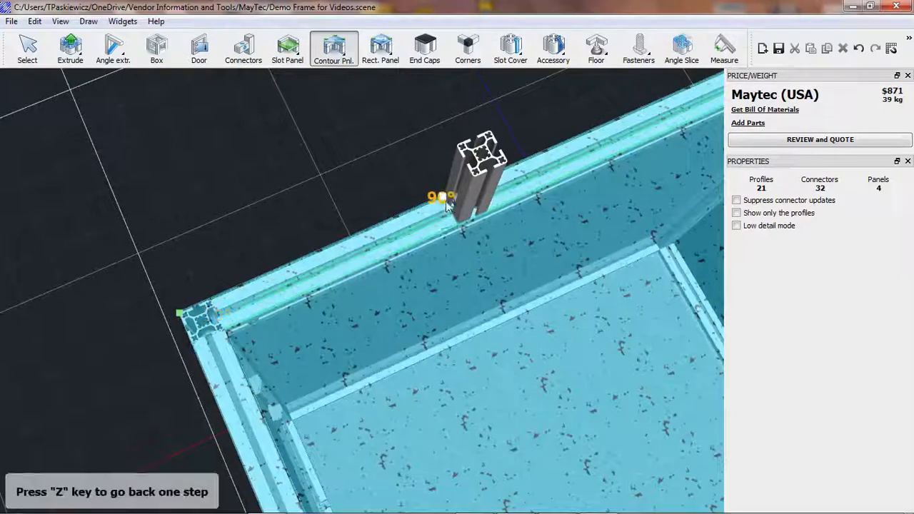
left_click(456, 225)
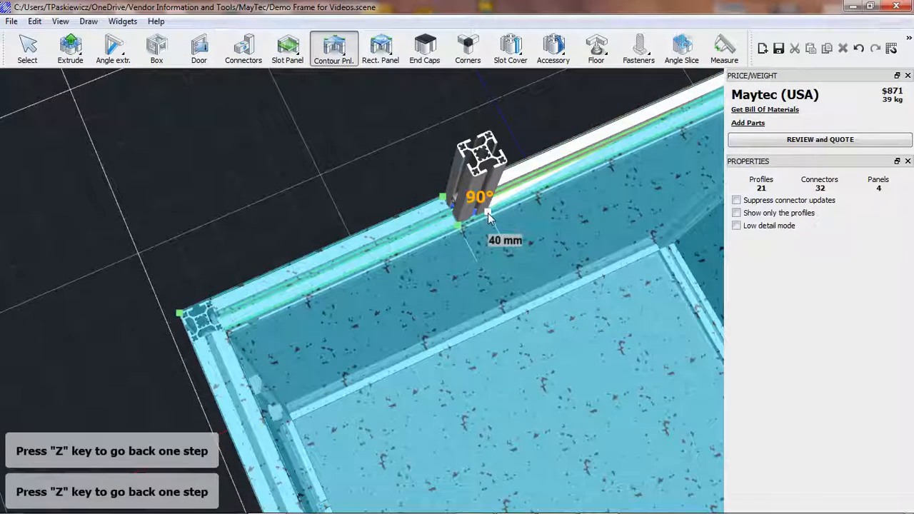
left_click(487, 213)
middle_click_drag(486, 213, 468, 237)
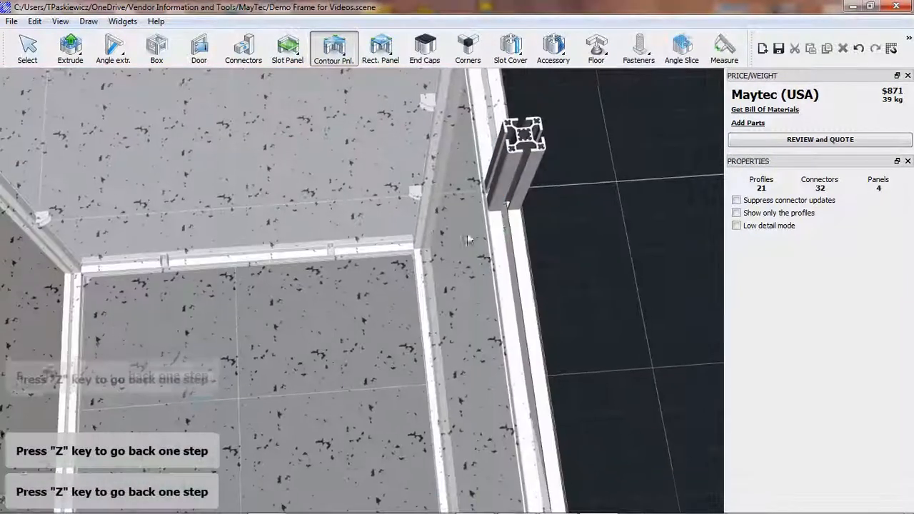
left_click(519, 214)
scroll(489, 225, "down", 7)
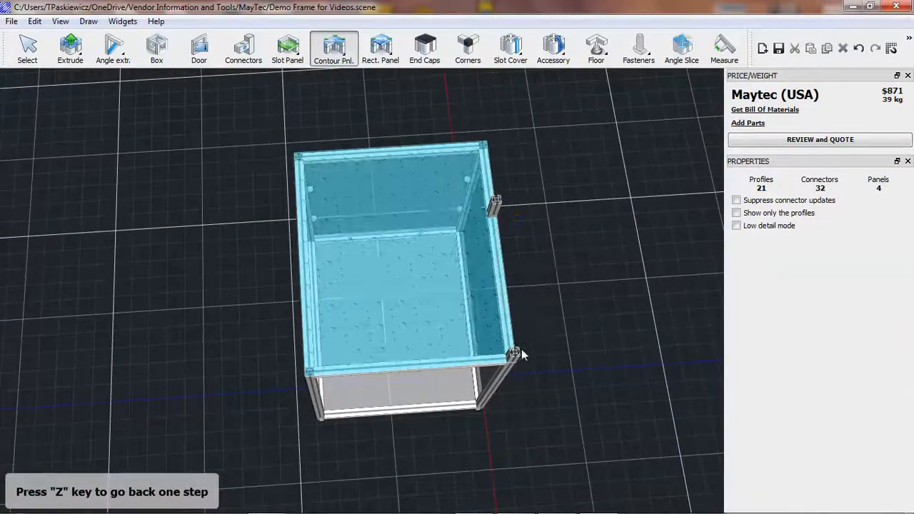
Close the contour at its starting point with a 620 mm edge and apply a relief of -1.00 mm.
mouse_move(513, 351)
middle_mouse_down()
mouse_move(342, 351)
mouse_move(292, 379)
mouse_move(475, 370)
mouse_move(509, 359)
middle_mouse_up()
scroll(513, 357, "up", 2)
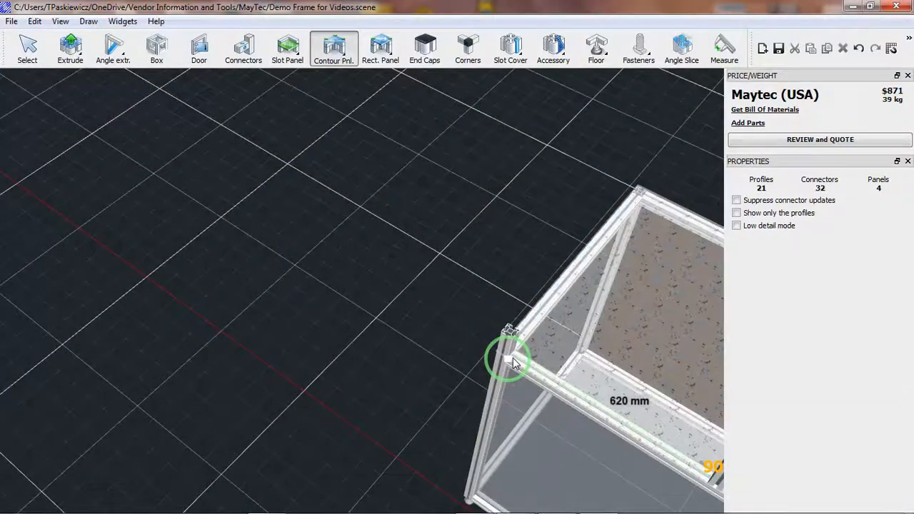
left_click(512, 358)
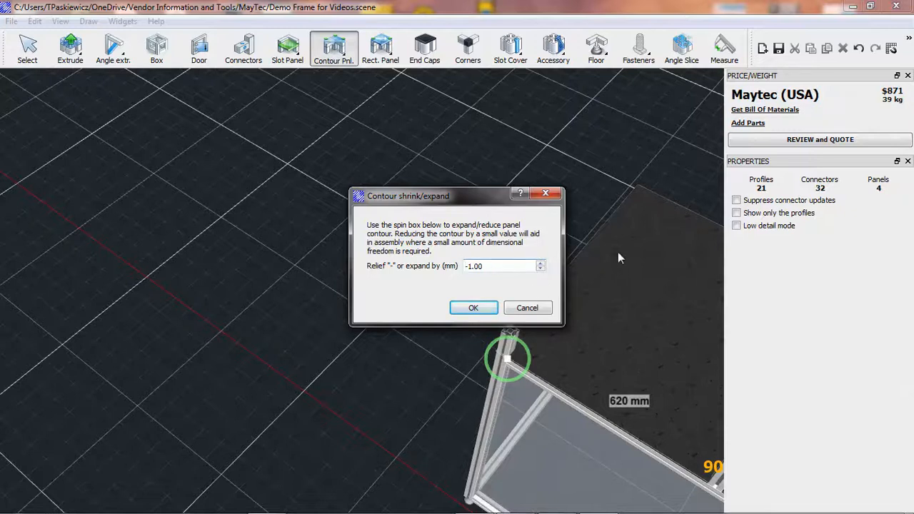
left_click(471, 308)
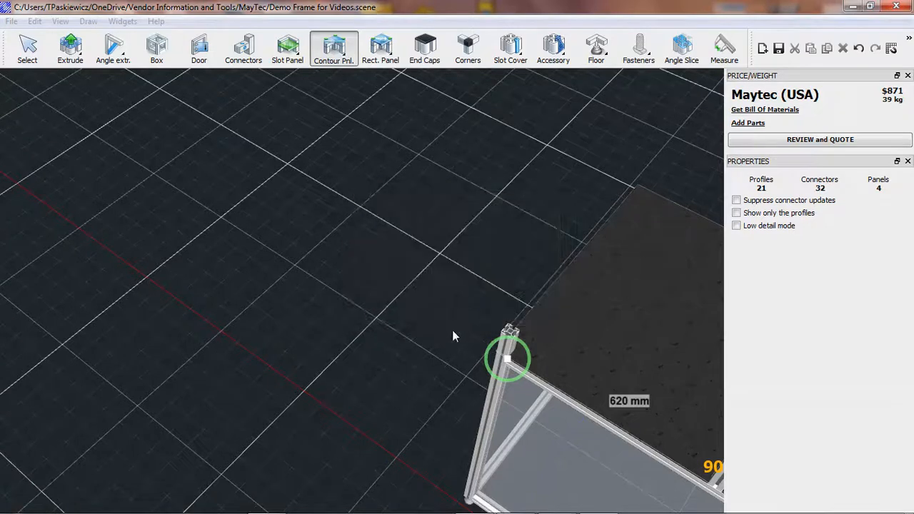
Examine the clearance between the top ABS panel's notches and the protruding posts.
scroll(506, 364, "up", 4)
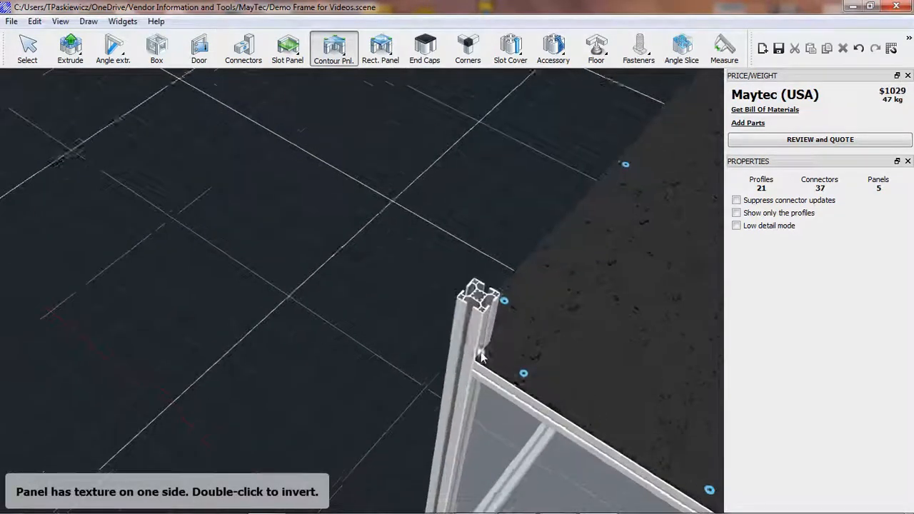
scroll(480, 355, "up", 6)
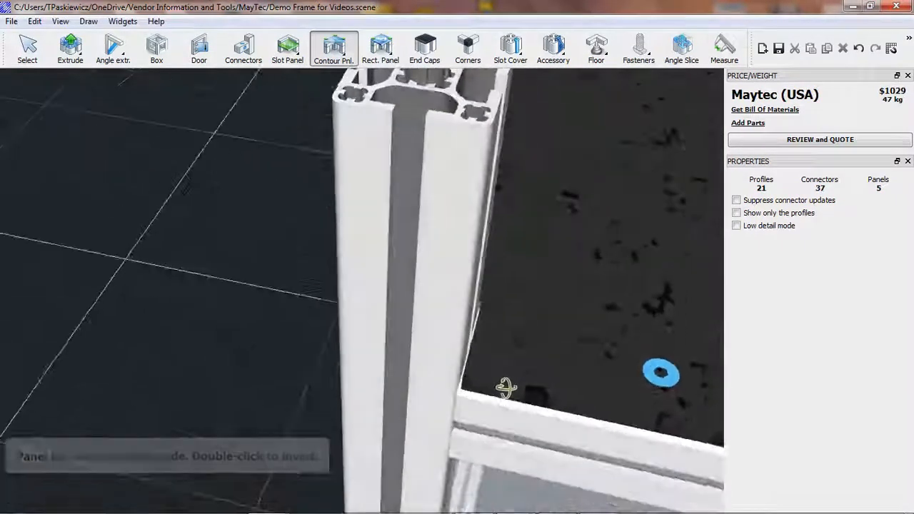
scroll(471, 382, "up", 5)
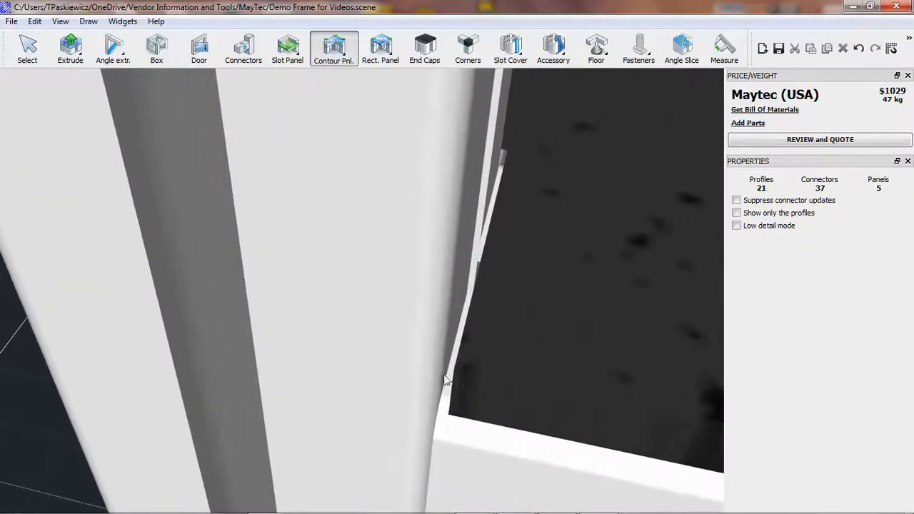
scroll(454, 382, "down", 6)
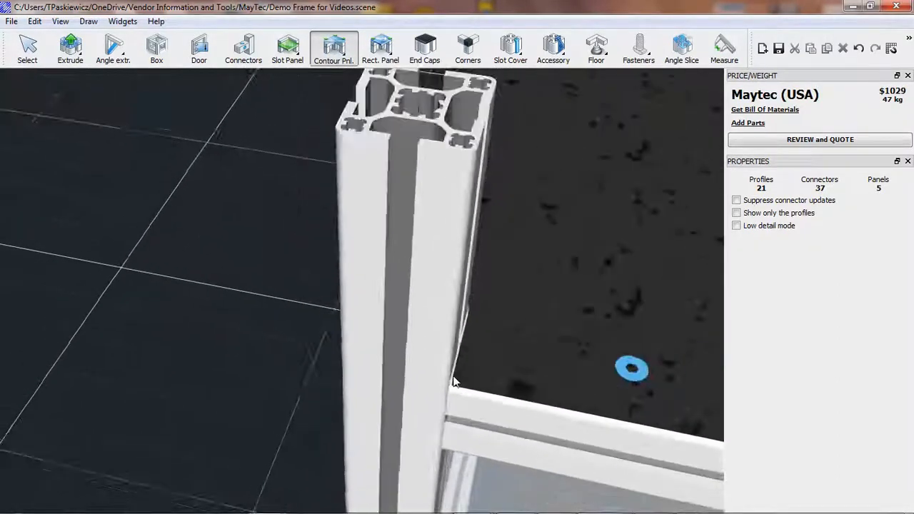
scroll(454, 380, "down", 4)
middle_click_drag(673, 407, 600, 410)
scroll(675, 426, "up", 6)
middle_click_drag(675, 424, 705, 414)
scroll(564, 430, "down", 8)
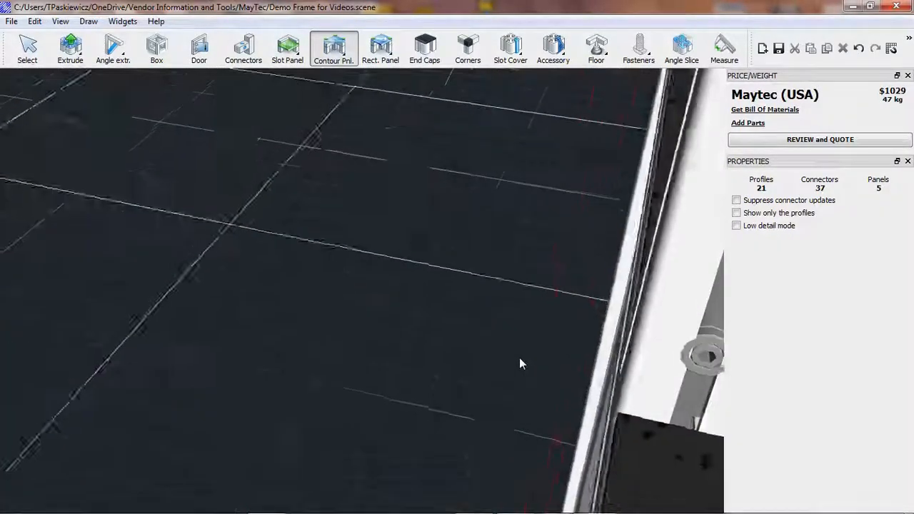
Set the top ABS panel's mounting to button head screws with drop-in T-nuts.
left_click(27, 48)
left_click(584, 357)
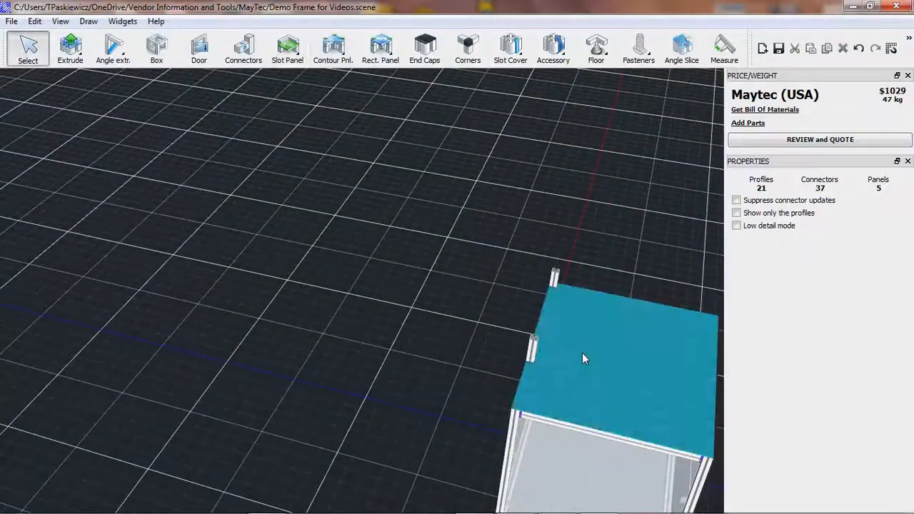
right_click(606, 364)
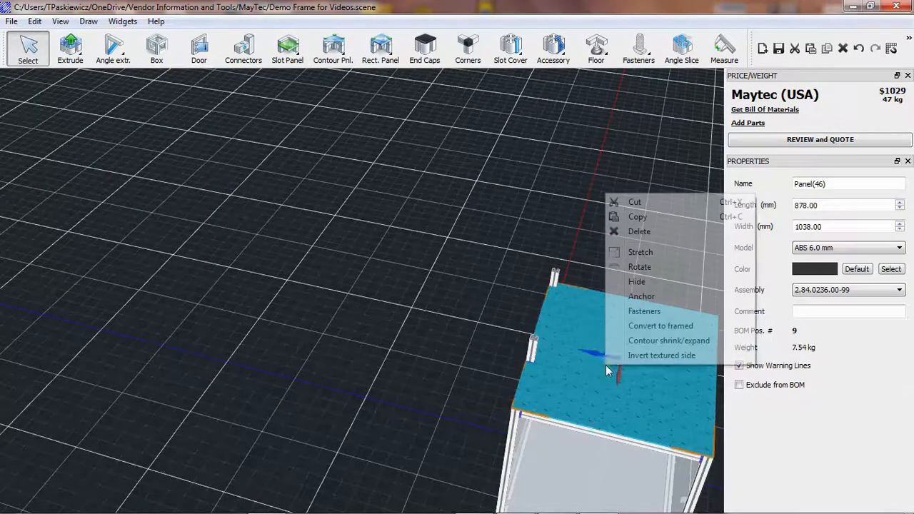
left_click(644, 312)
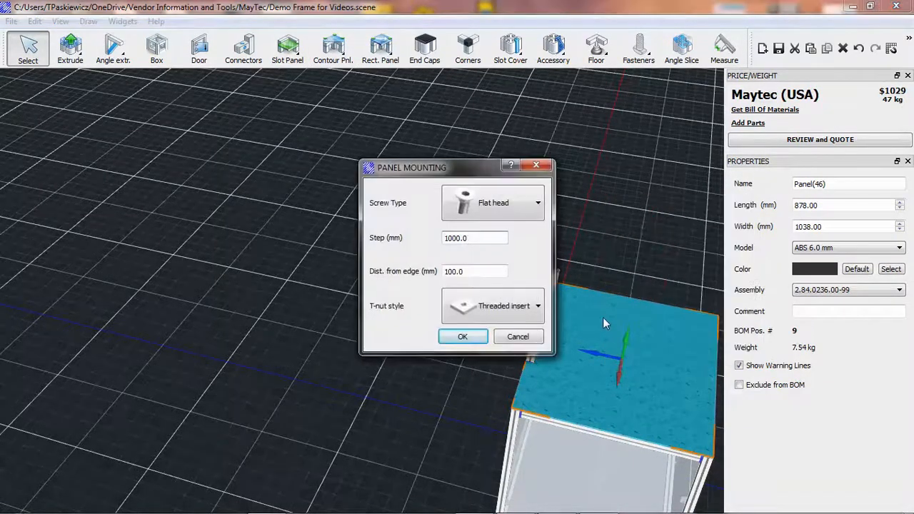
left_click(502, 219)
left_click(500, 268)
left_click(511, 313)
left_click(478, 369)
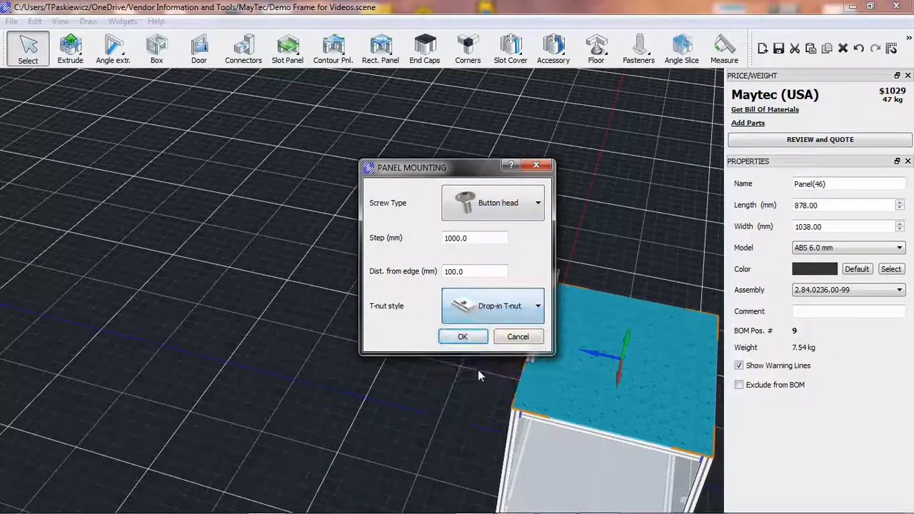
left_click(462, 337)
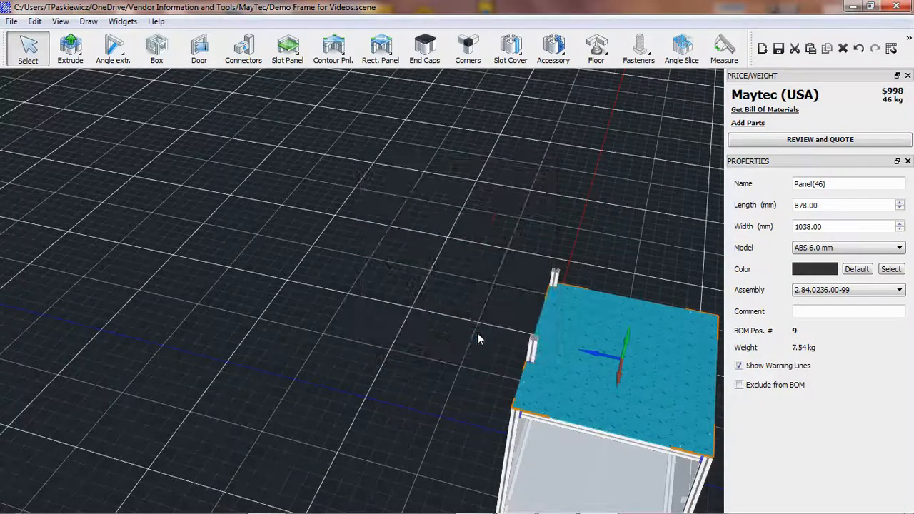
Inspect the screws along the top ABS panel's edge and the overall panelled frame.
scroll(555, 392, "up", 5)
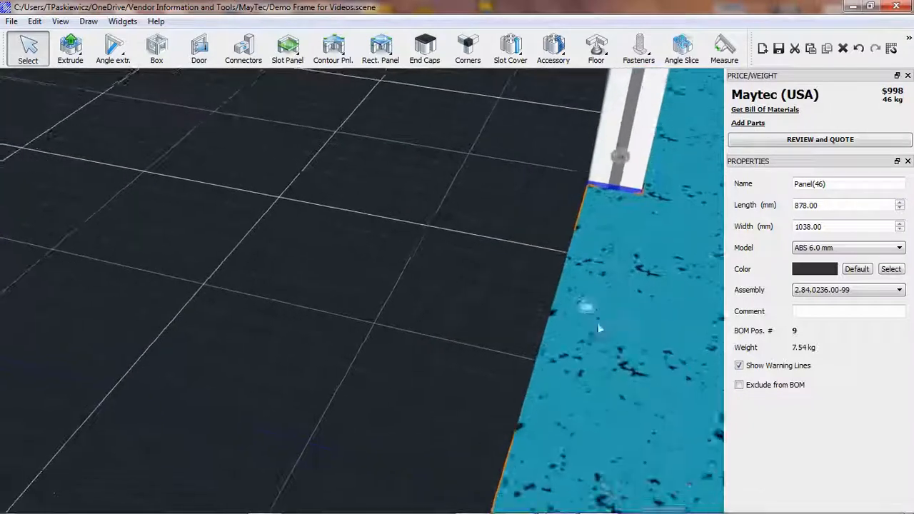
scroll(590, 326, "down", 8)
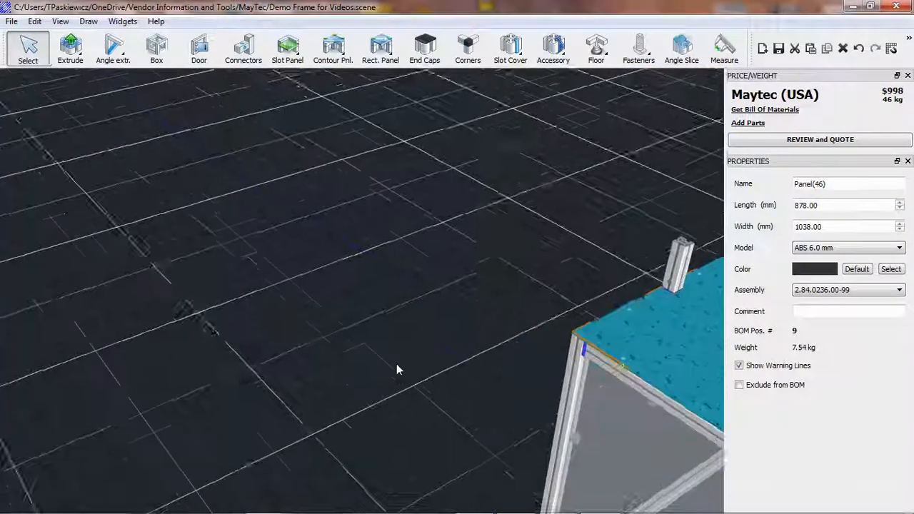
scroll(398, 363, "down", 3)
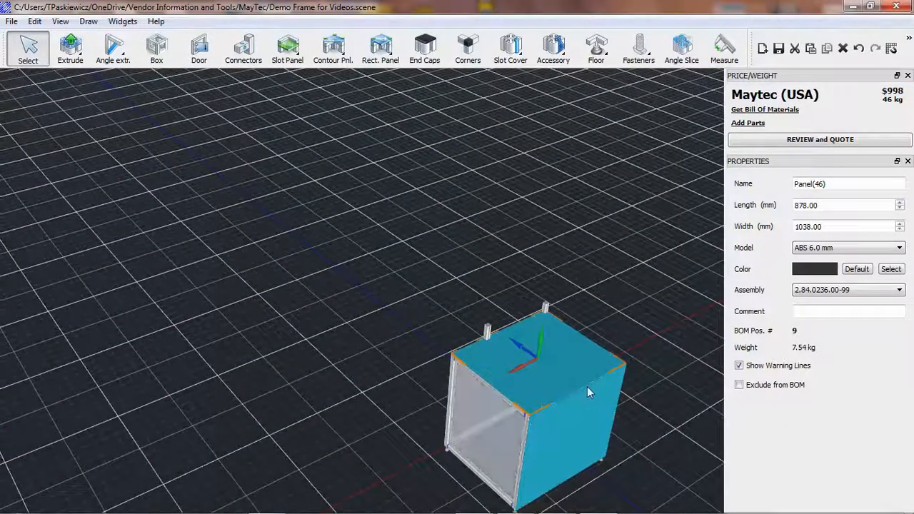
scroll(584, 392, "down", 1)
middle_click_drag(584, 392, 596, 444)
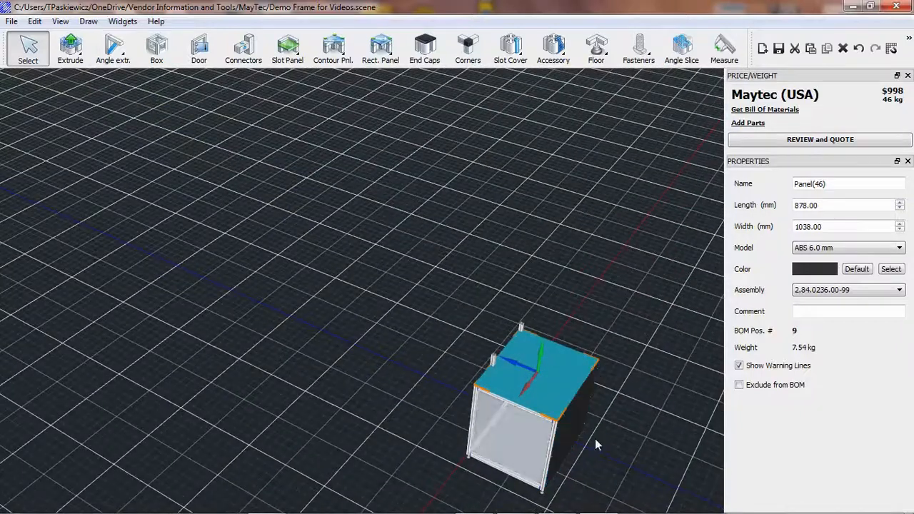